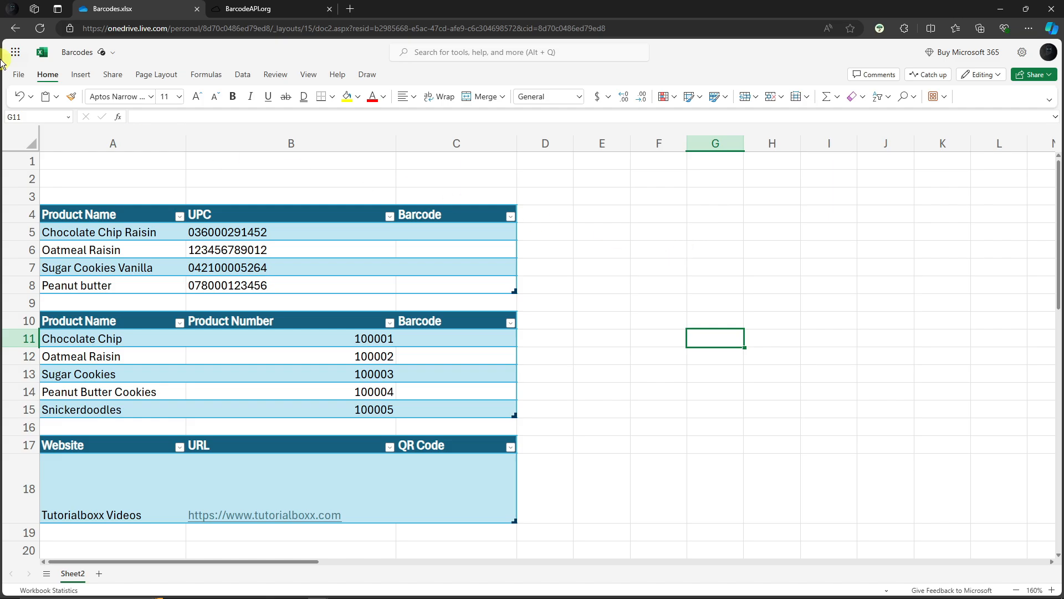
- Open a new blank workbook from excel.new in a separate browser tab, and close it to return to the Barcodes workbook
left_click(653, 226)
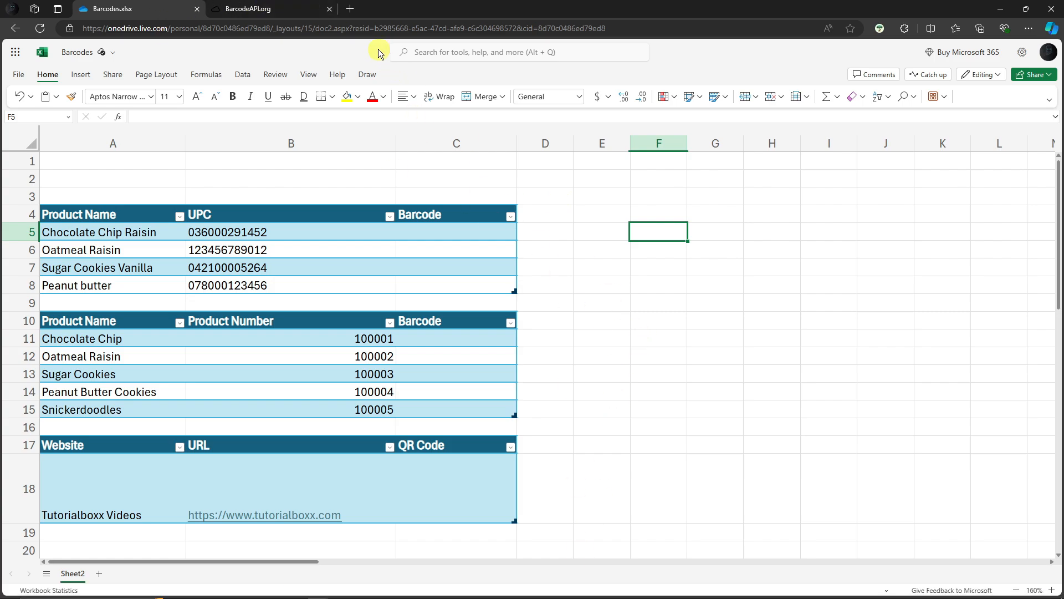
left_click(349, 9)
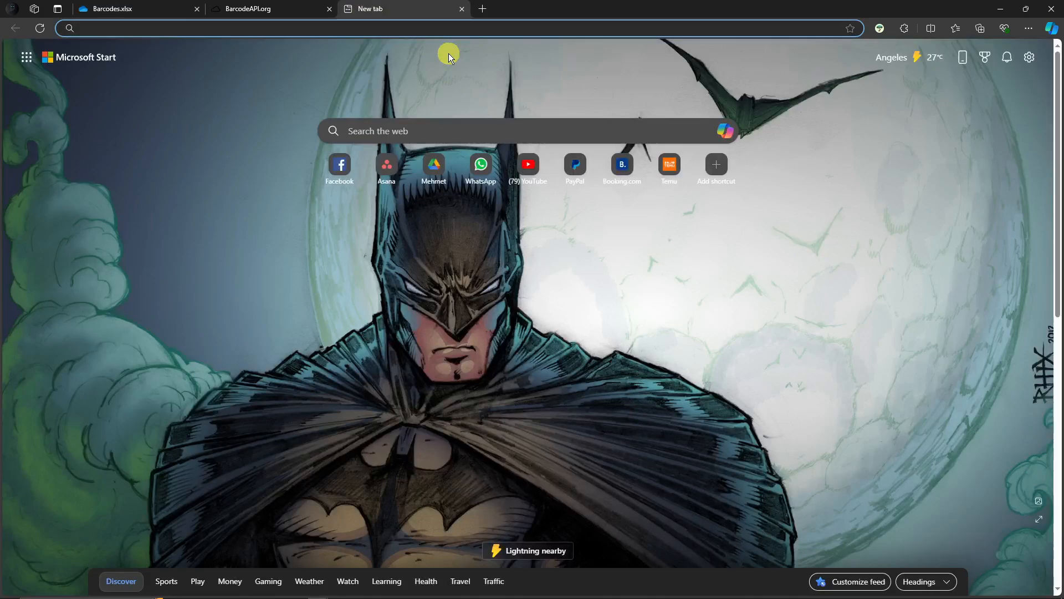
type("excel.new")
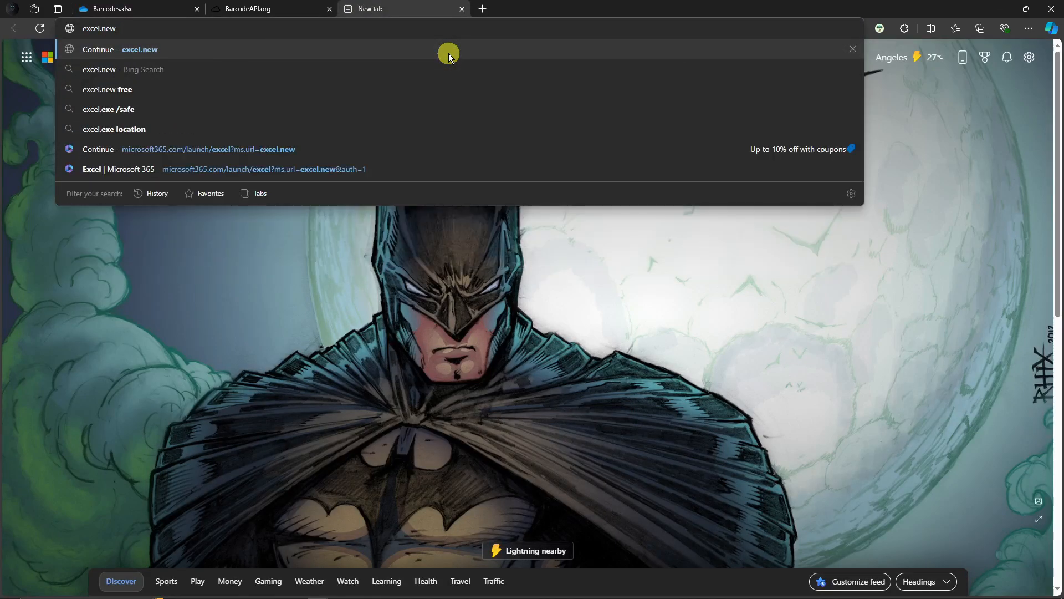
key("Return")
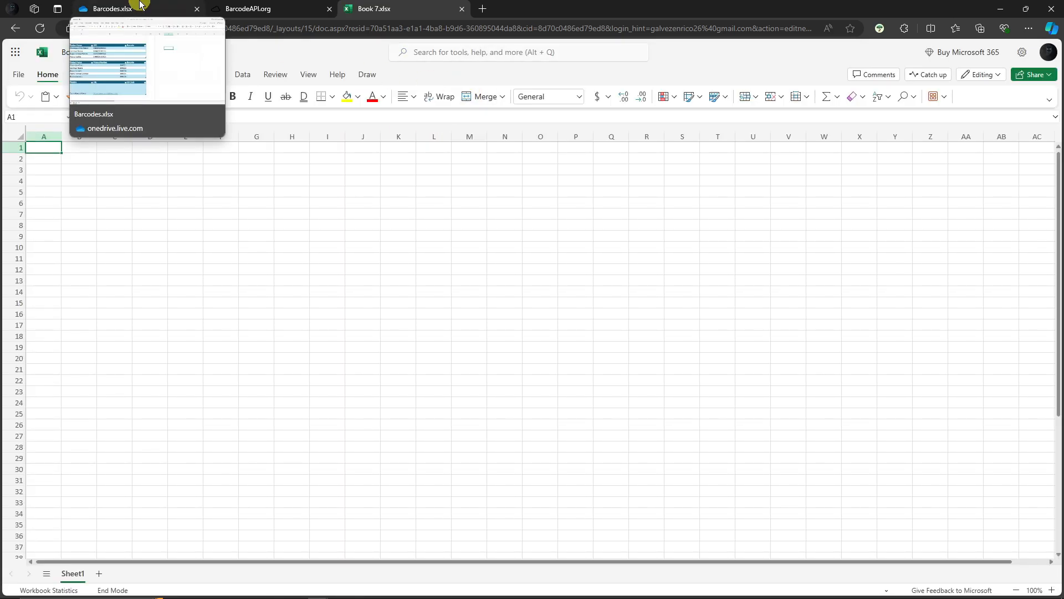
left_click(140, 6)
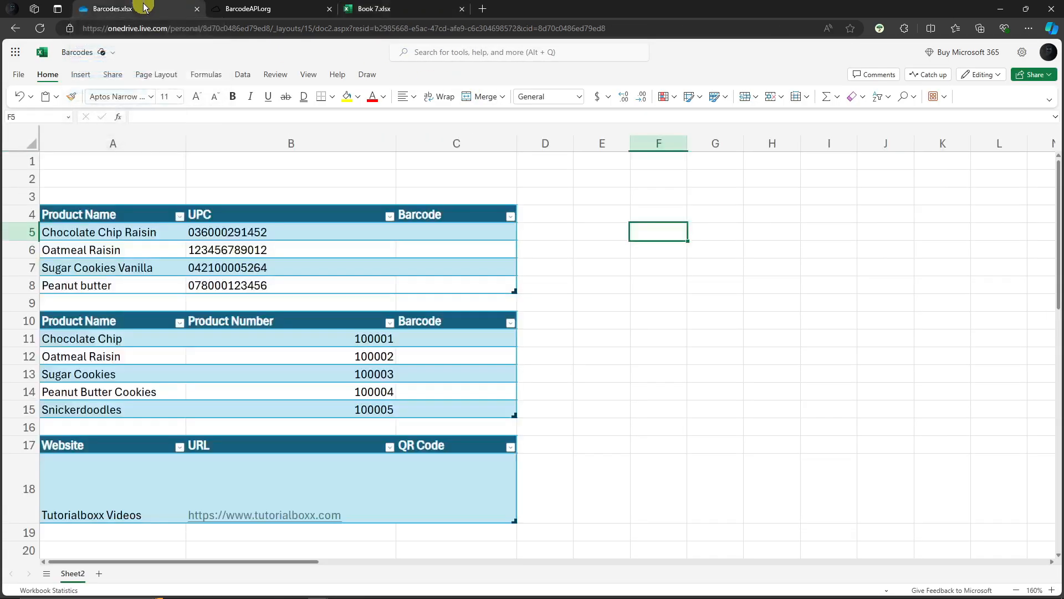
left_click(463, 9)
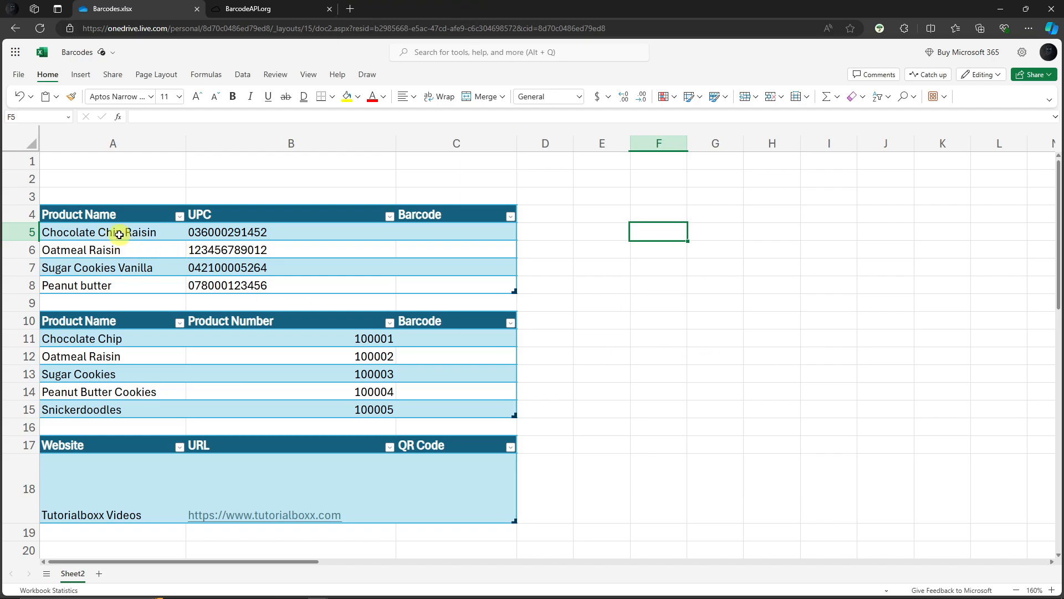
- Examine the product names and UPC codes, the empty Barcode columns in both product tables, and the QR Code cell
left_click_drag(119, 234, 85, 283)
left_click(717, 279)
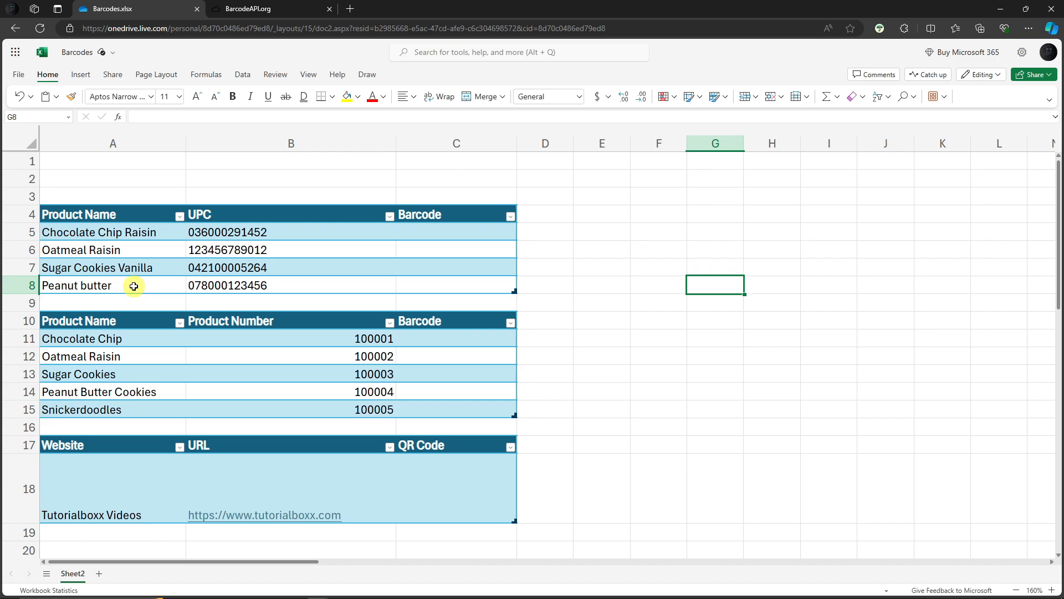
left_click_drag(435, 230, 435, 290)
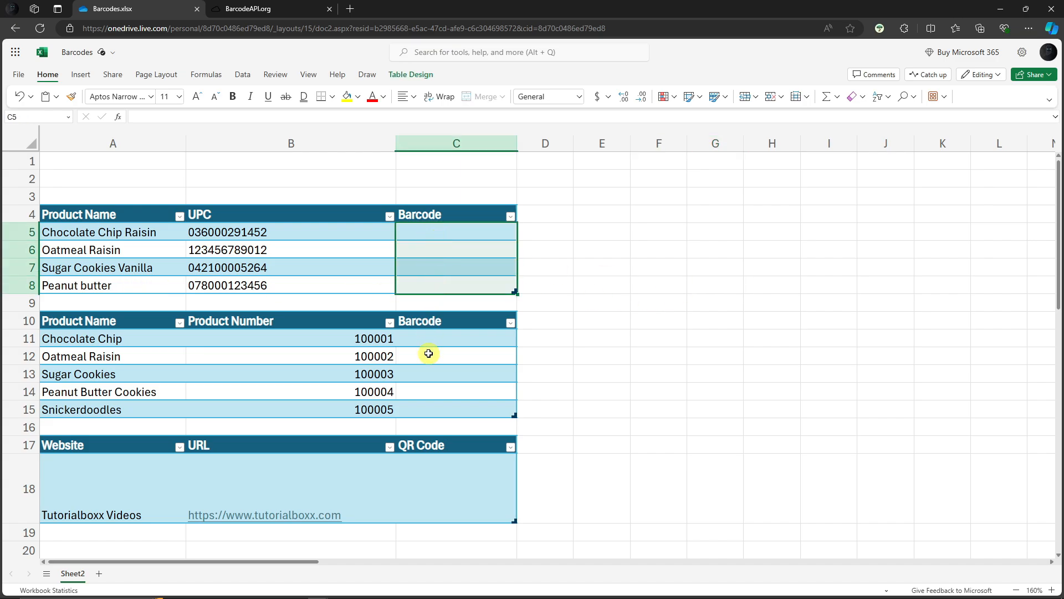
left_click_drag(438, 340, 442, 404)
left_click(658, 266)
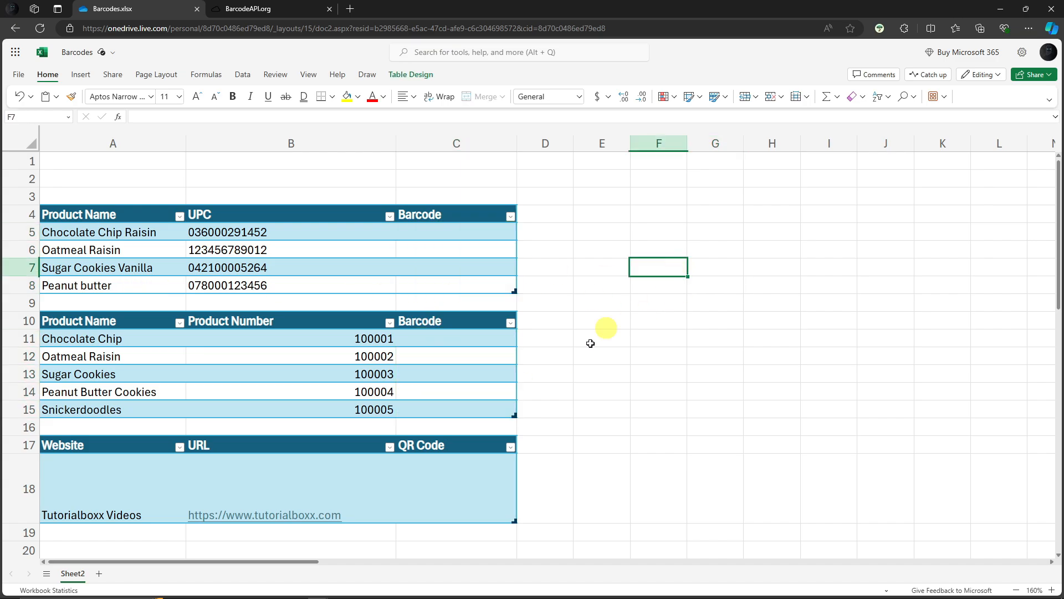
left_click(441, 475)
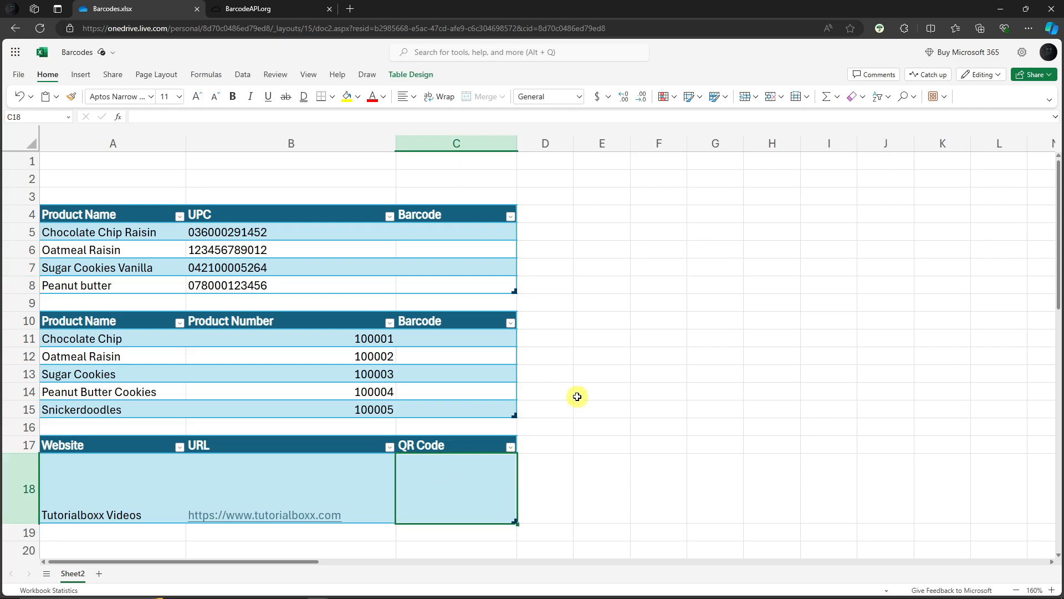
left_click(577, 396)
left_click(468, 508)
left_click(630, 477)
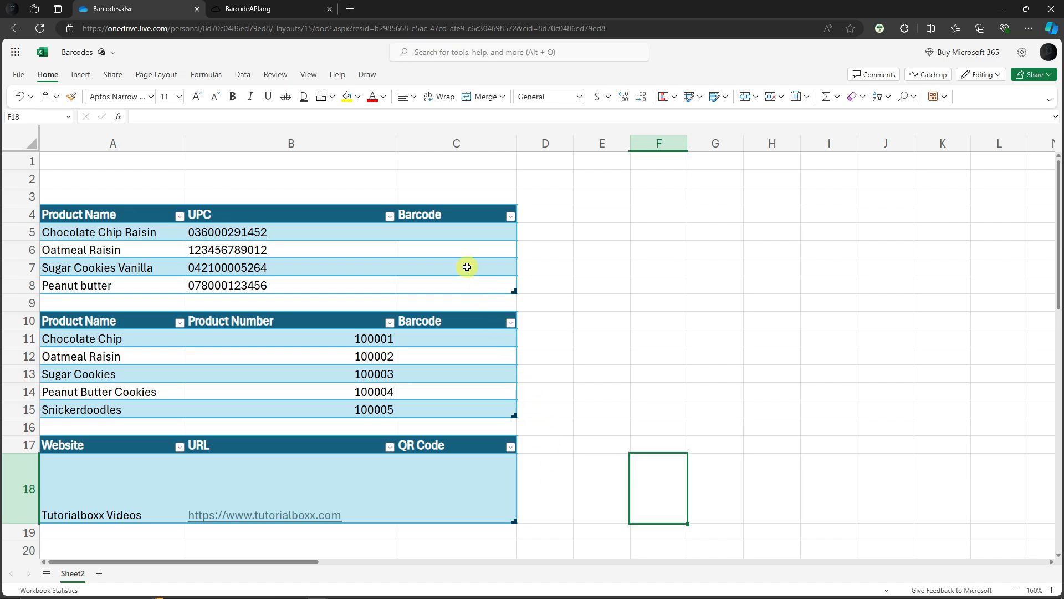
left_click(238, 232)
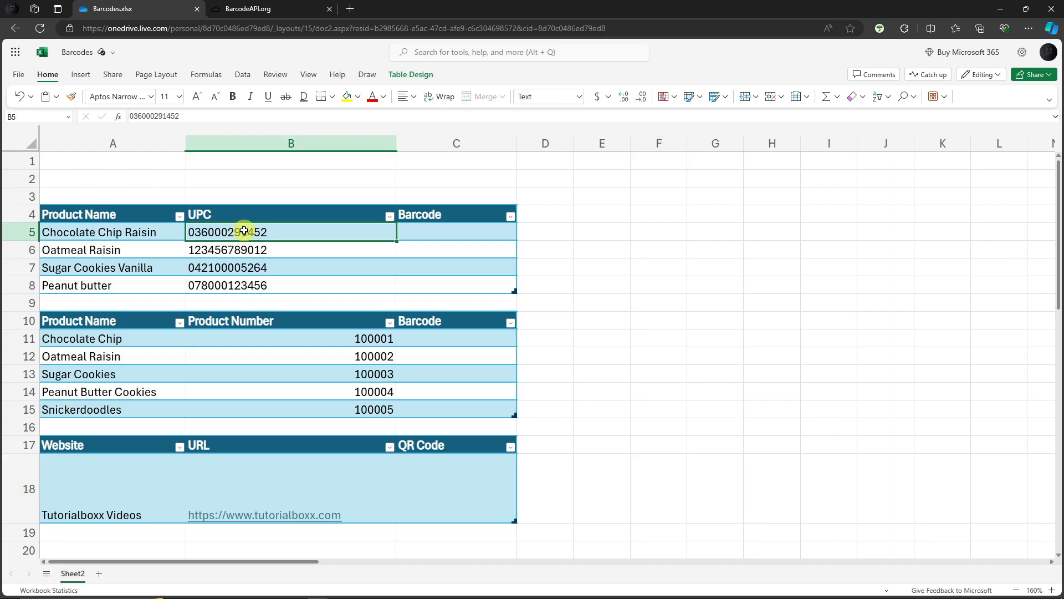
- Enter 1 in cell F5 and replace it with 0573284 in the default General format
left_click(654, 237)
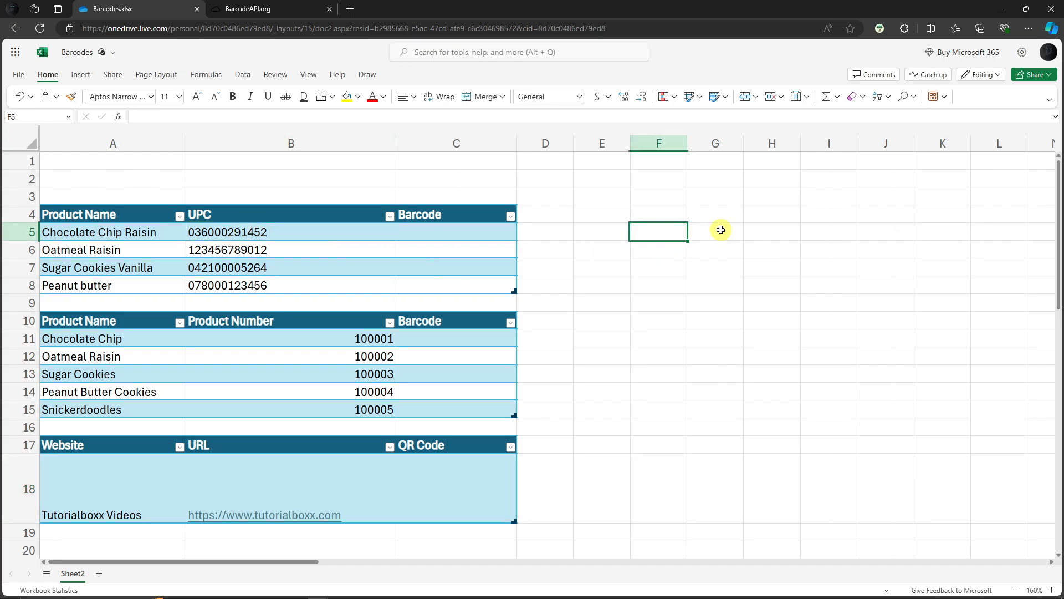
type("1")
key("Return")
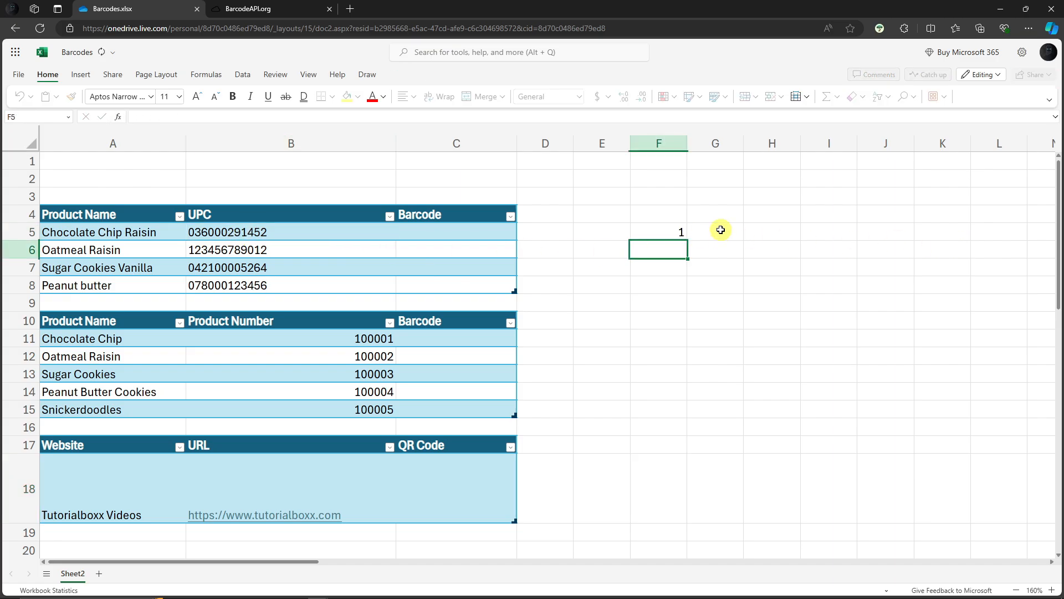
left_click(677, 237)
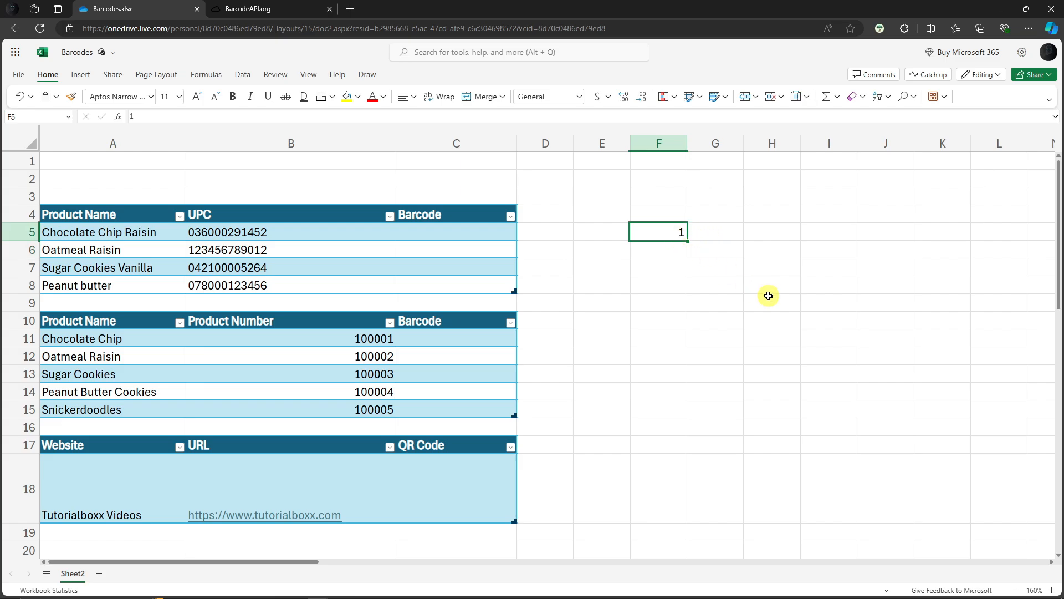
type("0")
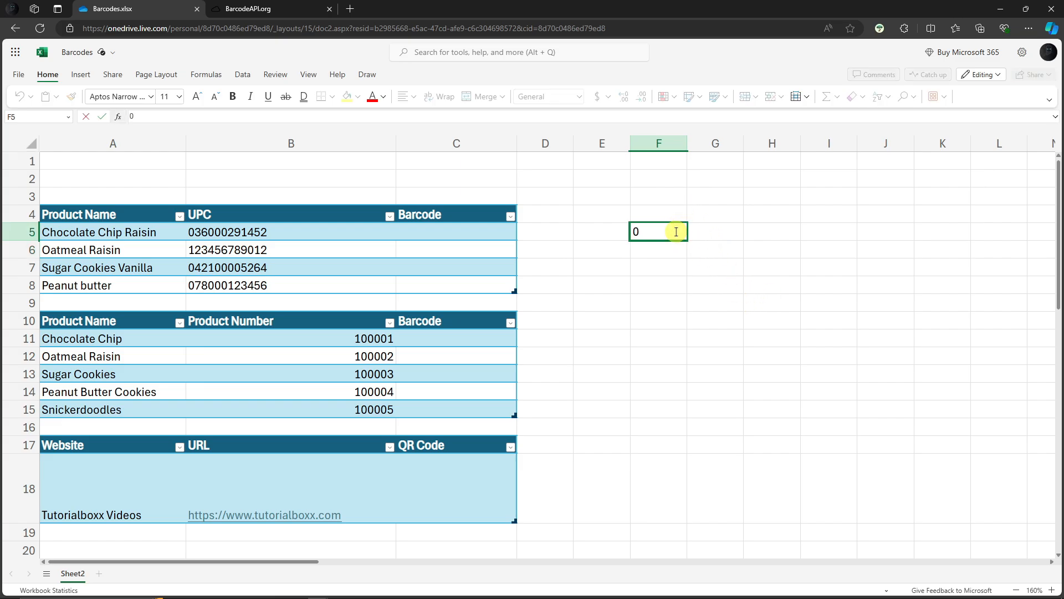
type("573284")
key("Return")
- Format cell F5 as Text and replace its content with 0123
left_click(674, 236)
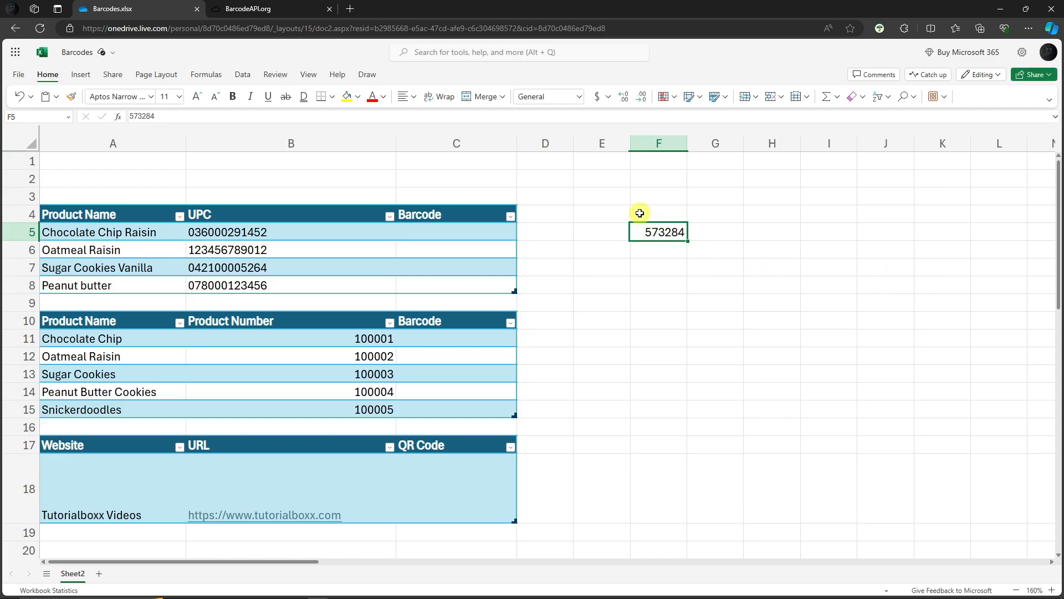
left_click(581, 97)
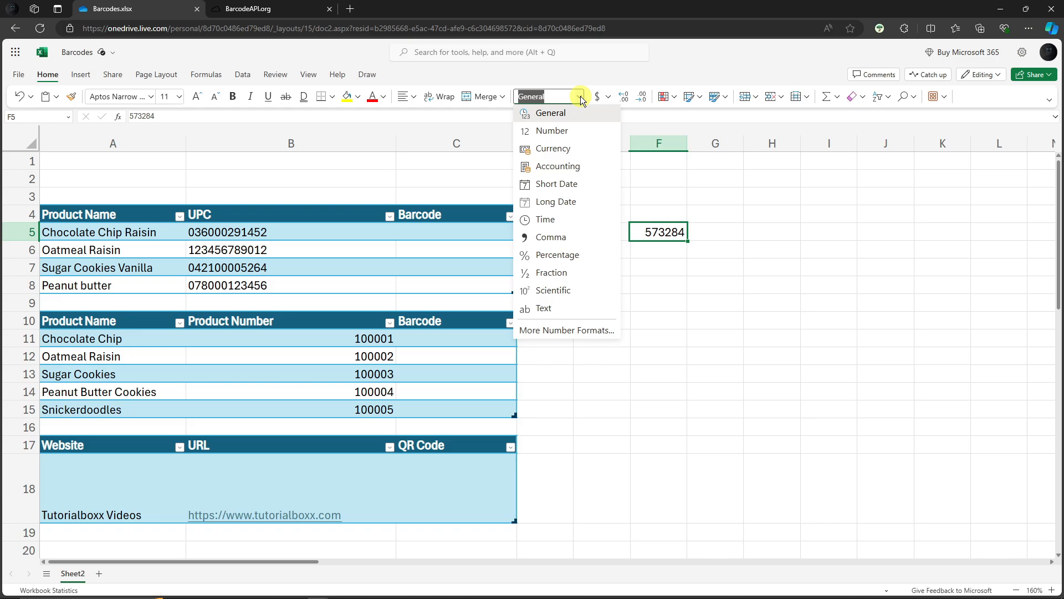
left_click(551, 307)
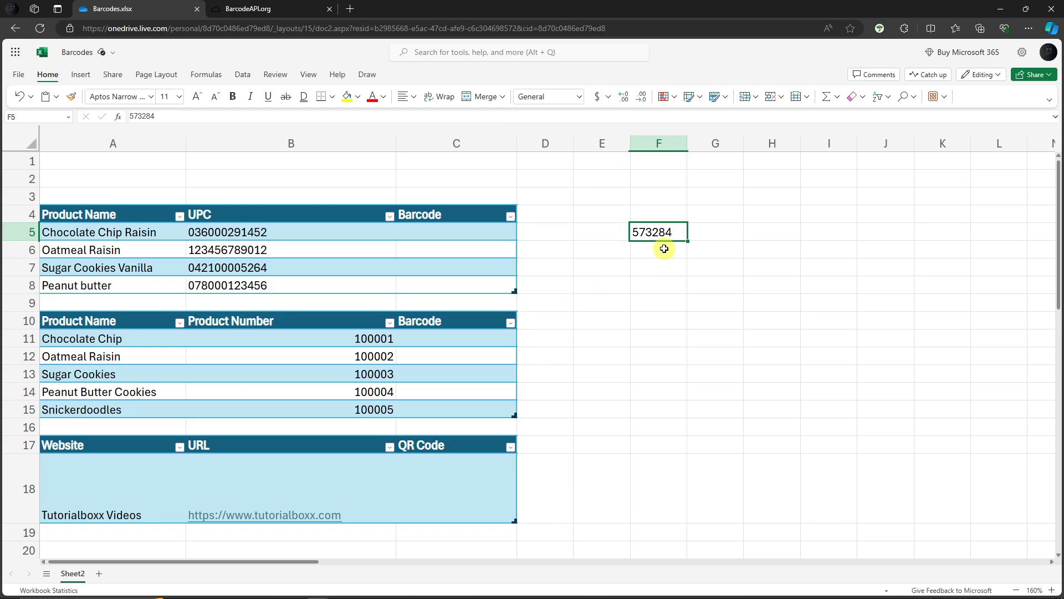
double_click(663, 229)
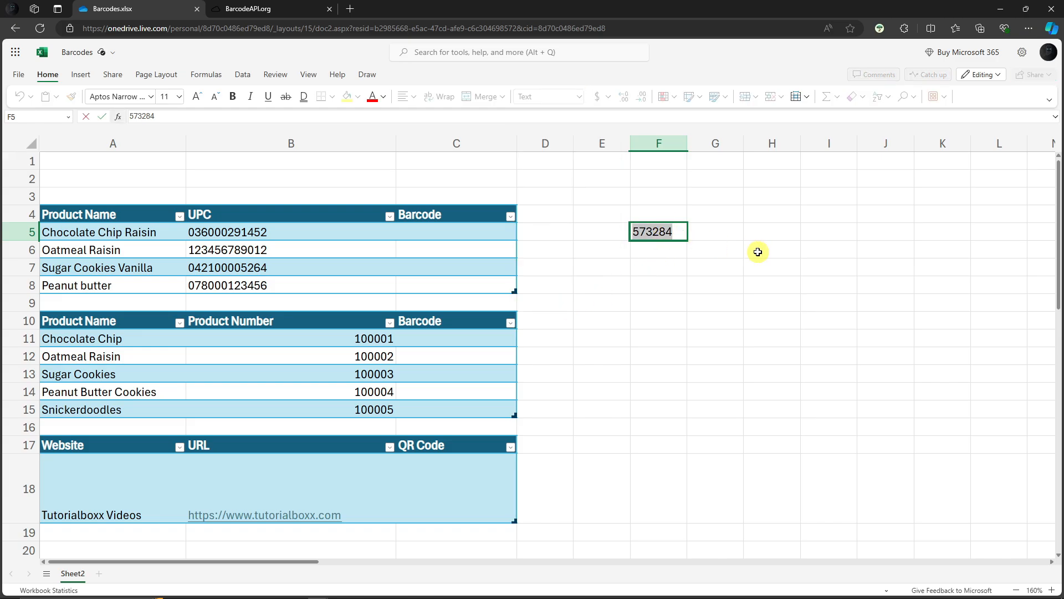
type("0123")
key("Return")
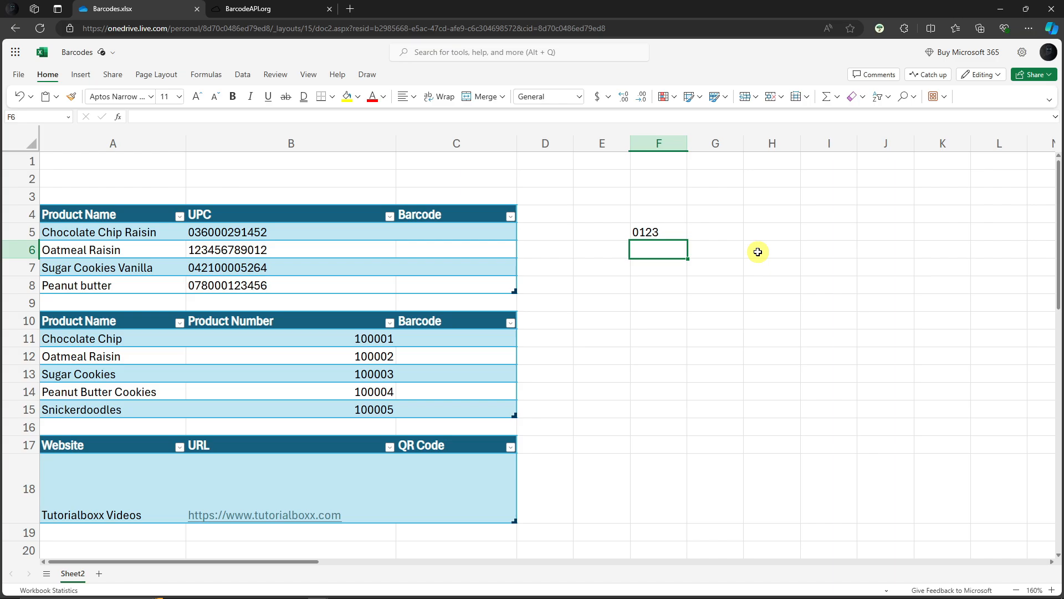
- Apply the Text number format to cell F5 again and clear its content
left_click(656, 232)
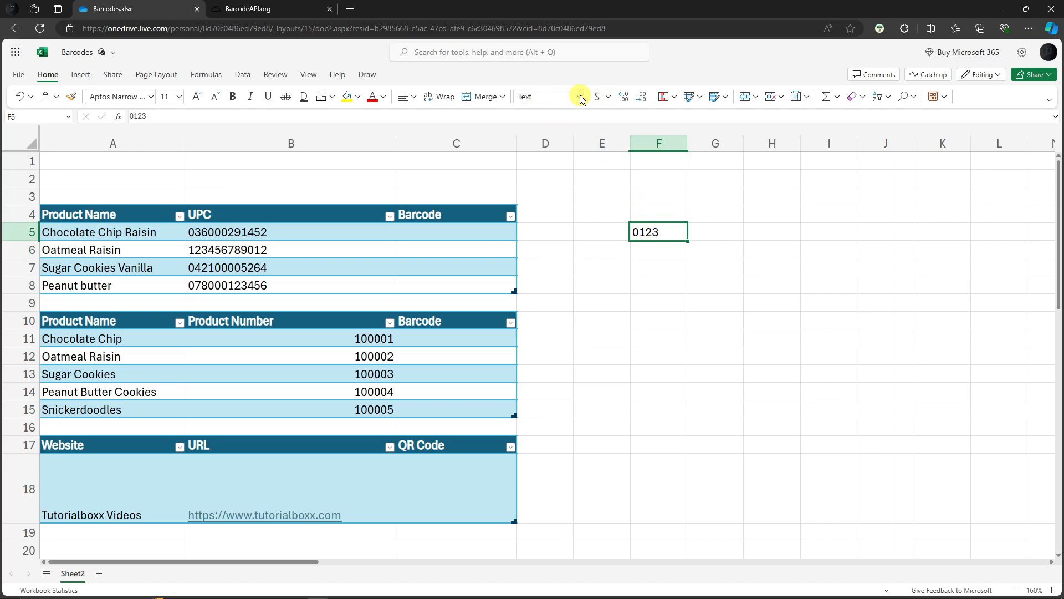
left_click(579, 97)
left_click(544, 308)
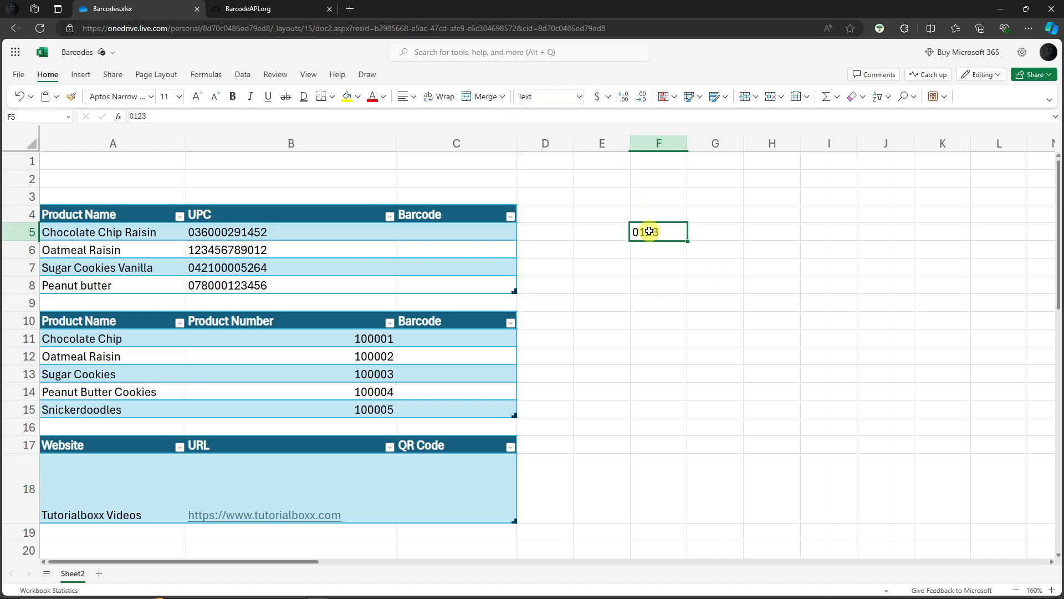
key("BackSpace")
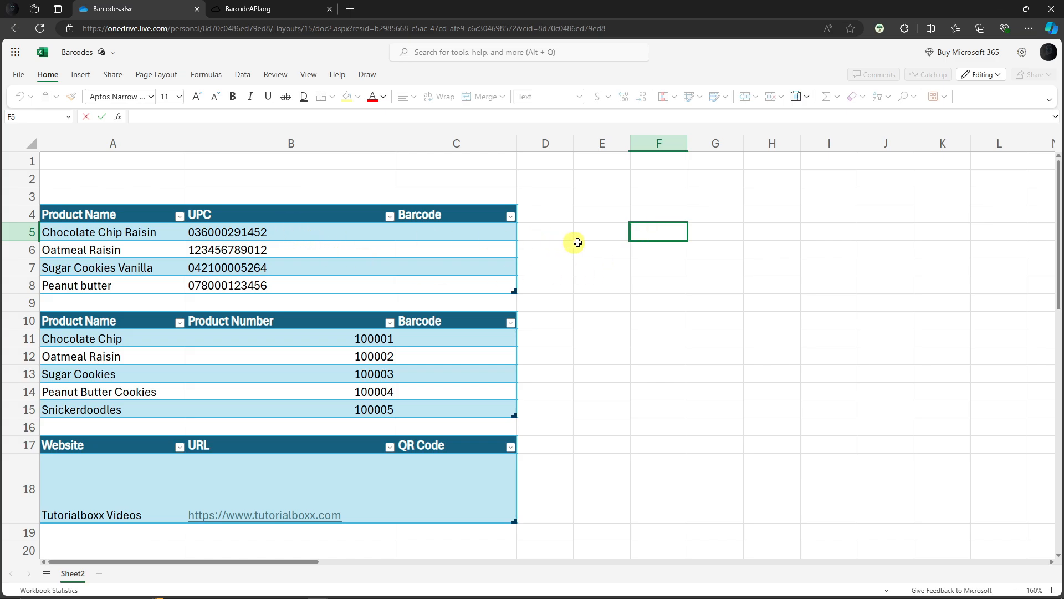
- Check which number format is applied to the first UPC code in cell B5
left_click(274, 231)
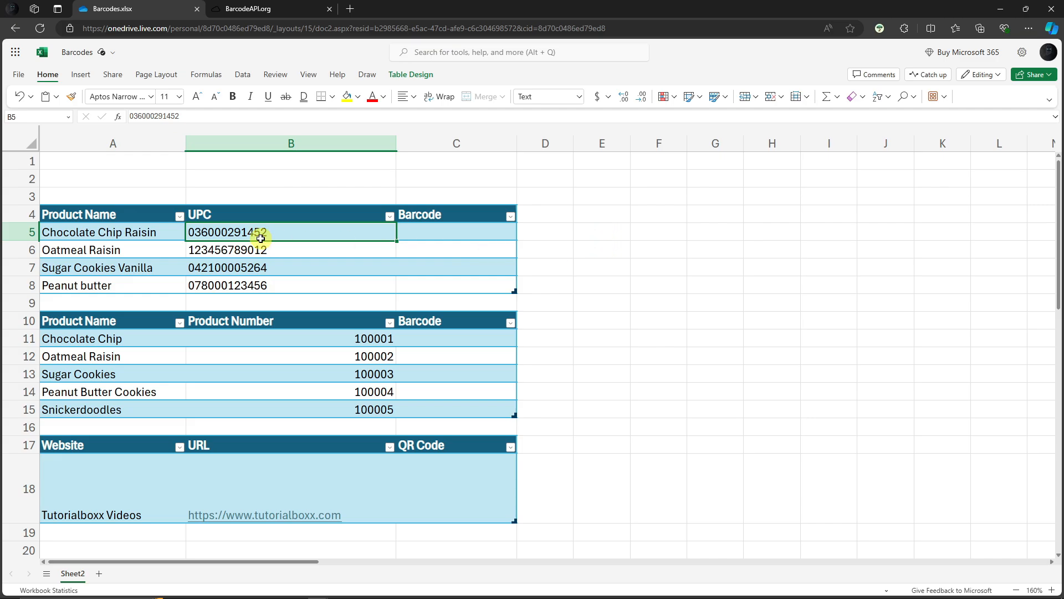
left_click(578, 97)
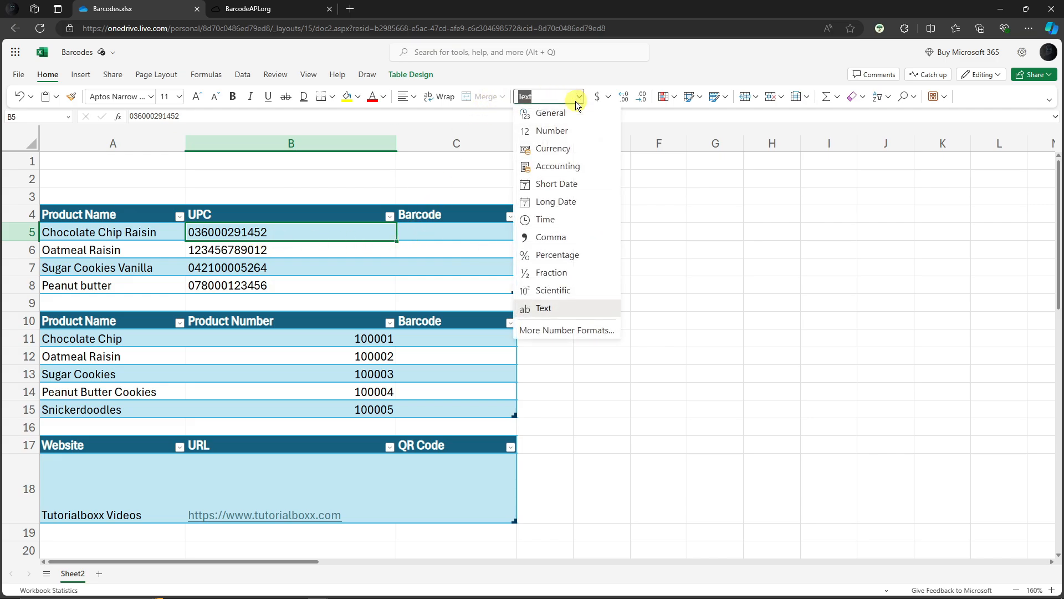
left_click(723, 267)
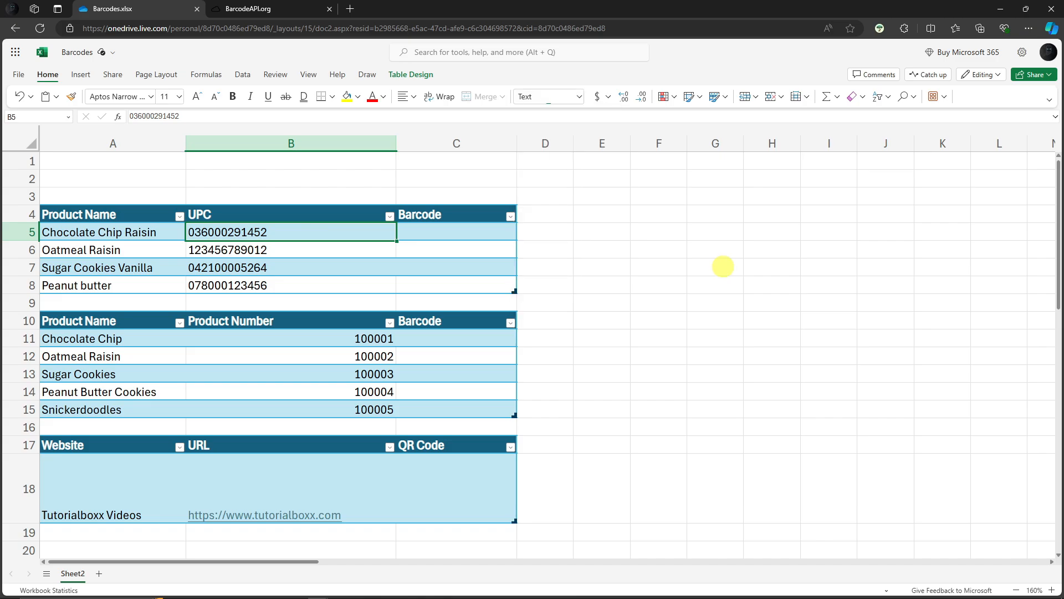
left_click(637, 264)
left_click(606, 246)
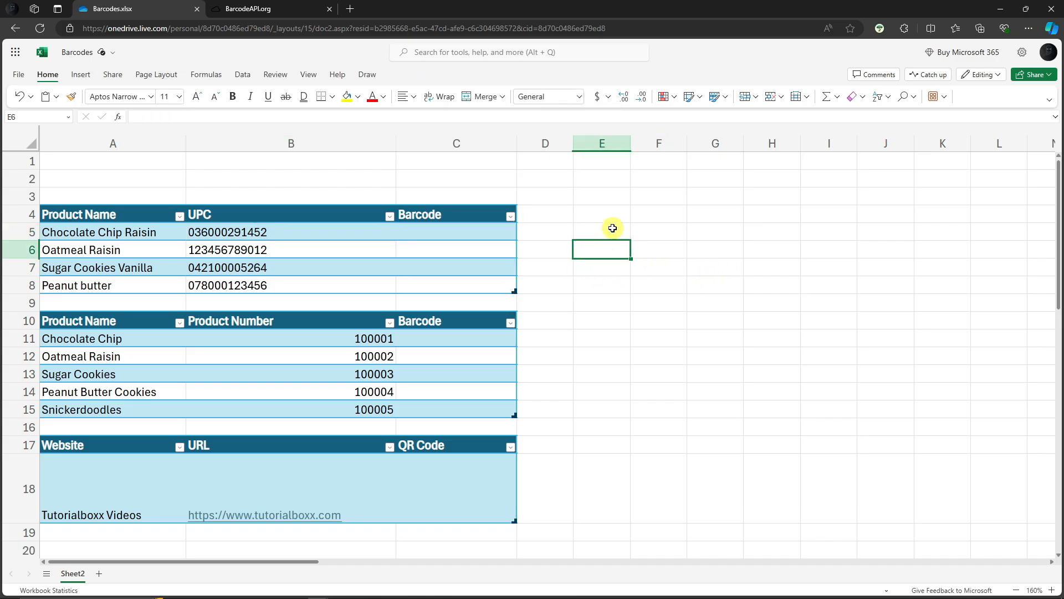
left_click(613, 229)
left_click(304, 231)
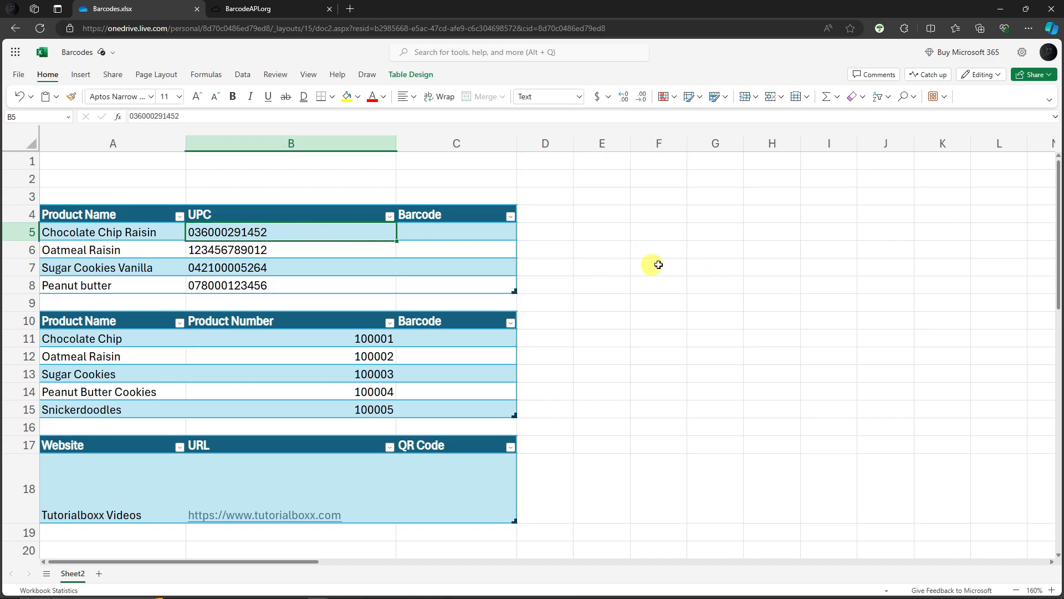
- Enter the note "ctrl + 1" in cell E6 and erase it
left_click(614, 252)
type("ctri")
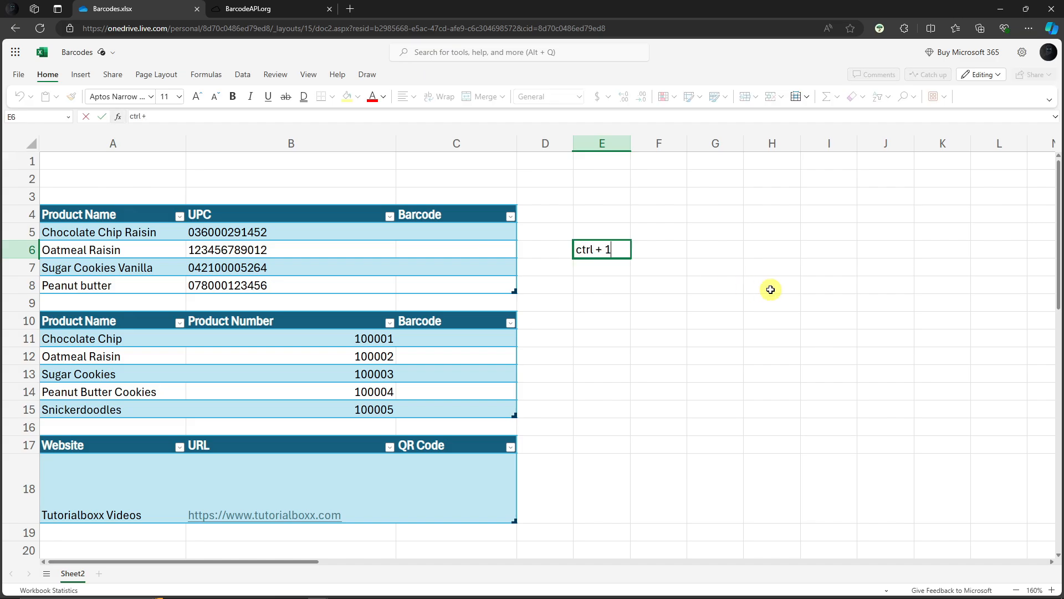
triple_click(617, 253)
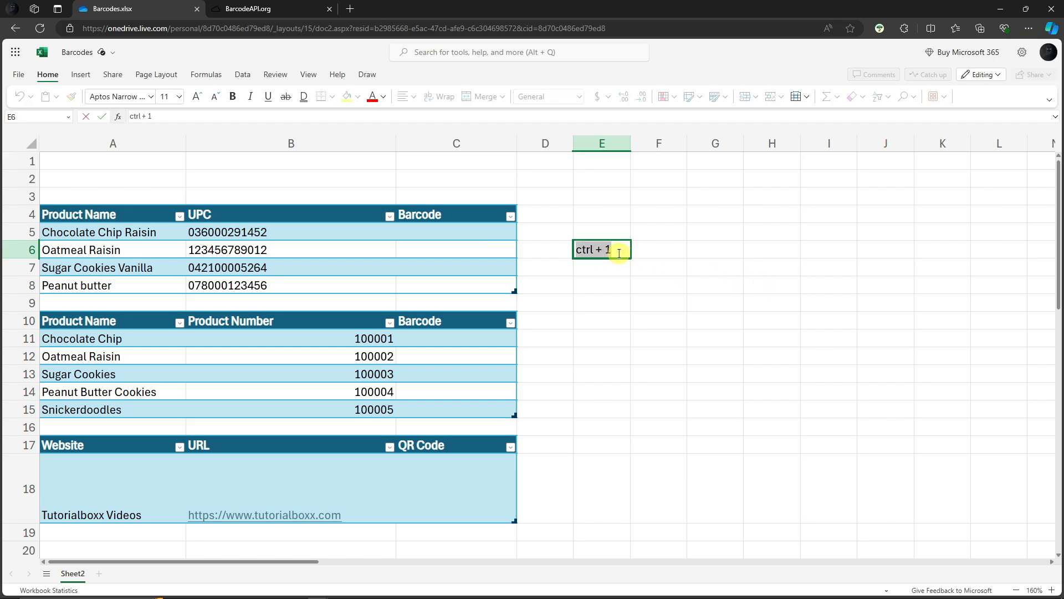
key("BackSpace")
- Review the number categories for cell B5 in the full formatting options and in the quick number format list
left_click(281, 232)
key("ctrl+1")
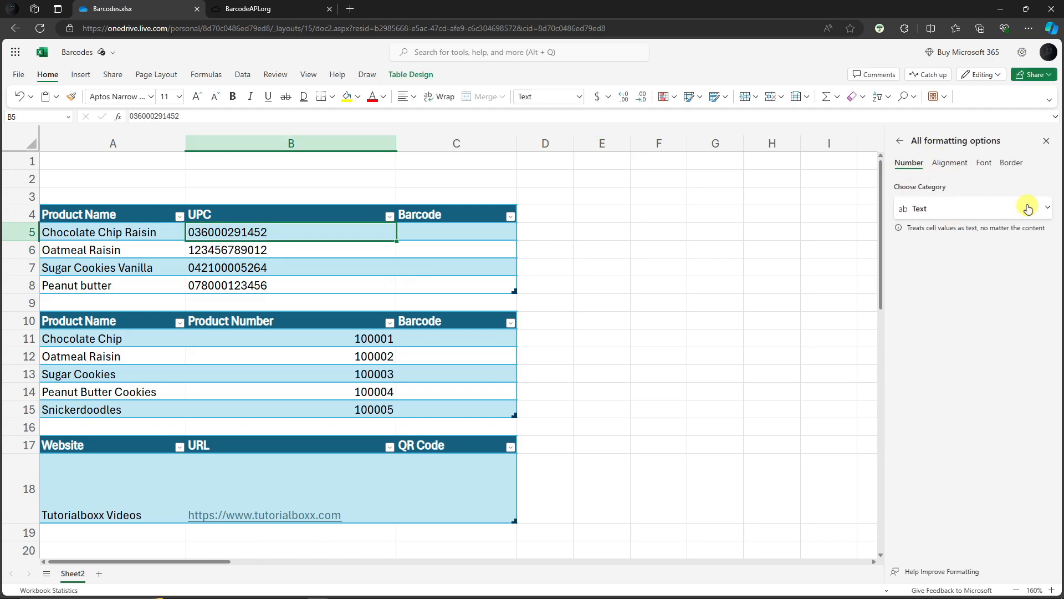
left_click(1047, 209)
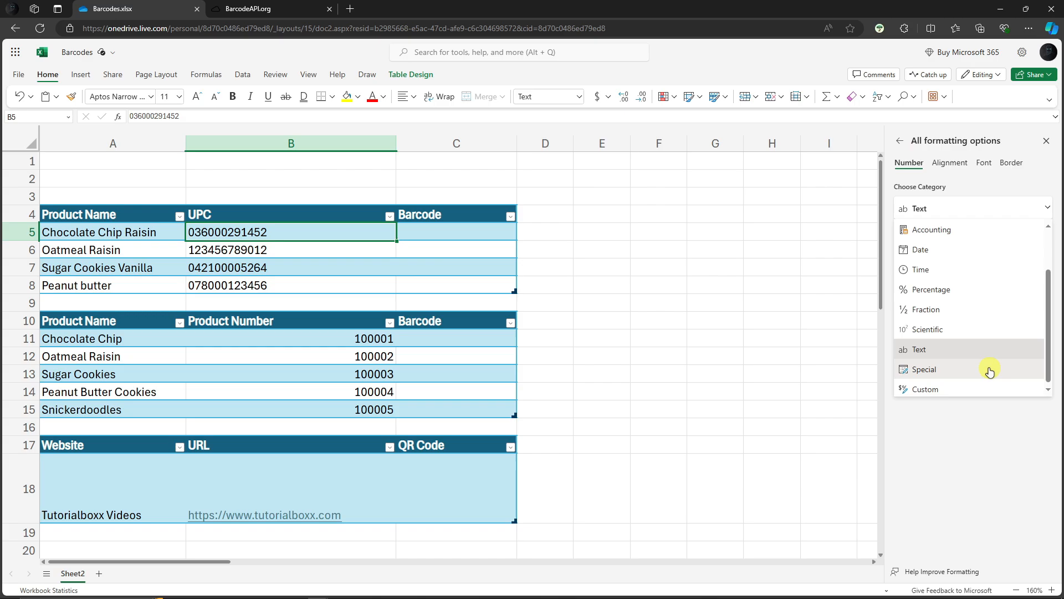
left_click(1046, 142)
left_click(579, 96)
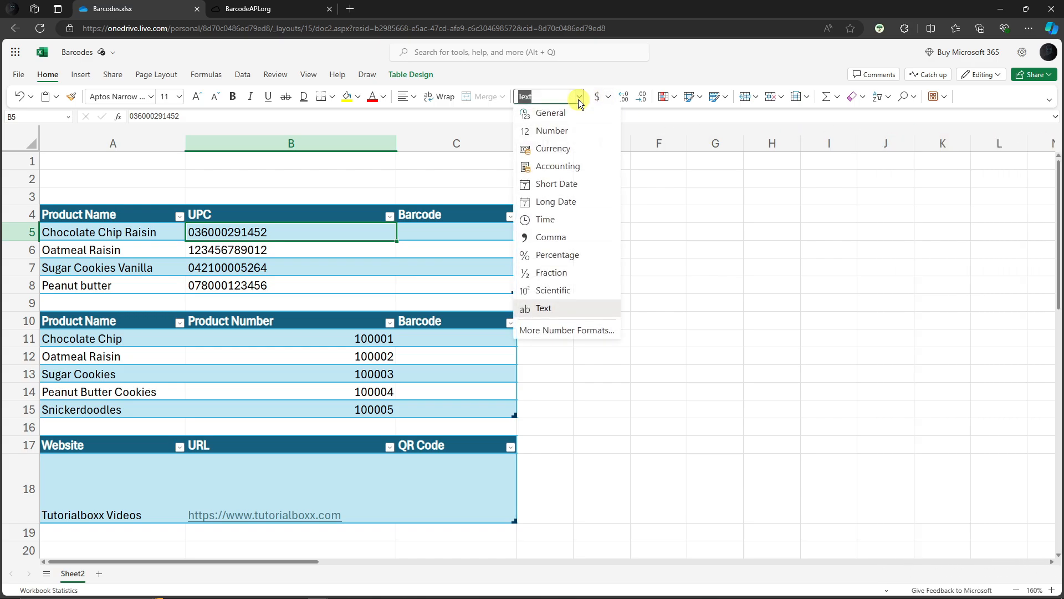
left_click(579, 97)
left_click(660, 354)
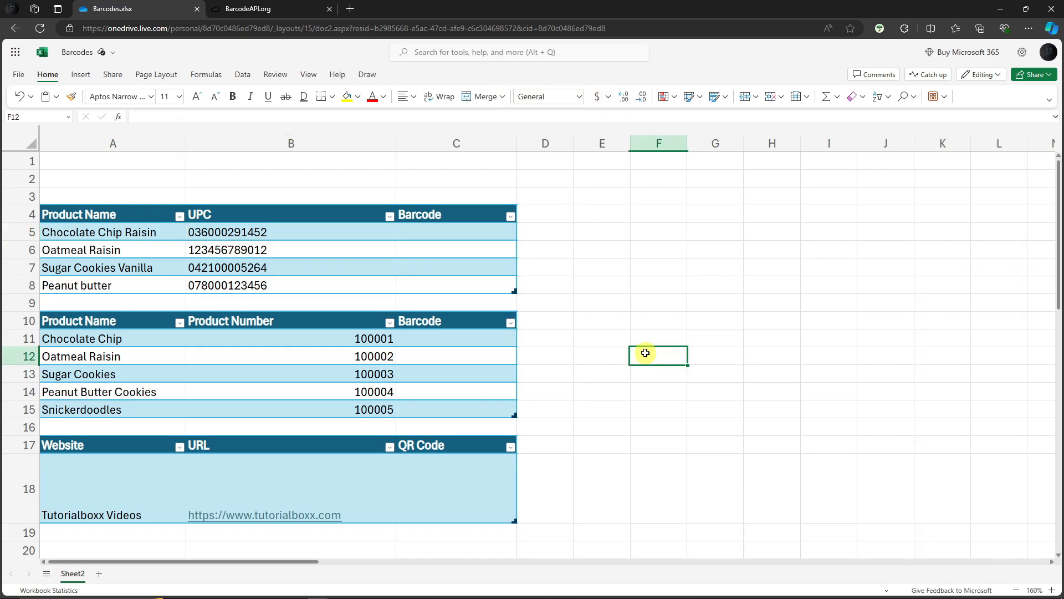
- Highlight the four UPC codes in B5:B8 and widen the Barcode column C slightly
left_click(616, 272)
left_click_drag(283, 233, 281, 287)
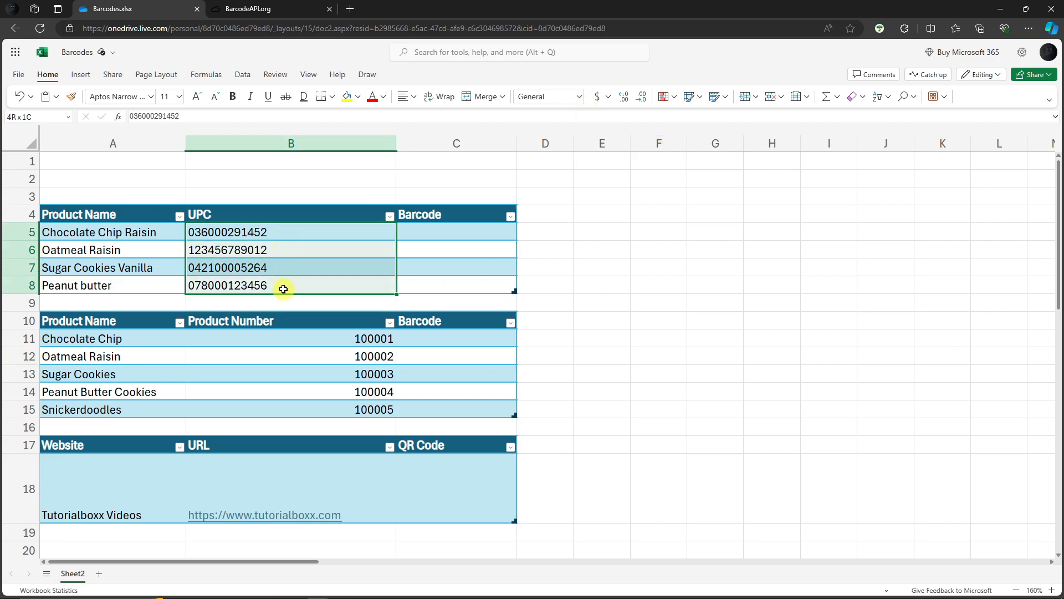
left_click(650, 276)
left_click_drag(309, 239, 309, 288)
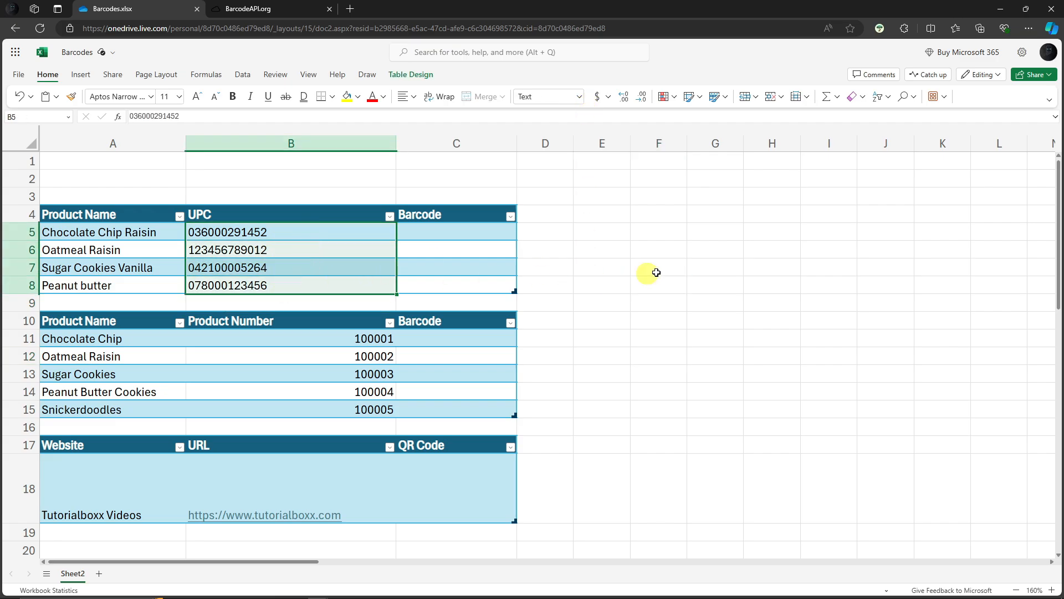
left_click(682, 269)
left_click(613, 261)
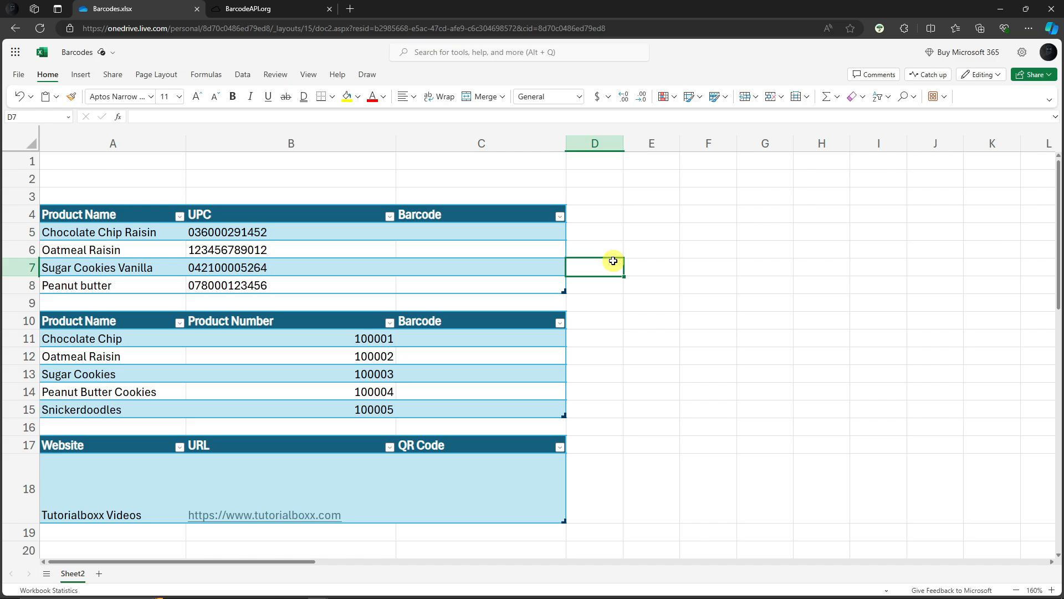
- Start inserting a function in cell C5, search for "image" and proceed to the arguments of the IMAGE function
left_click(432, 229)
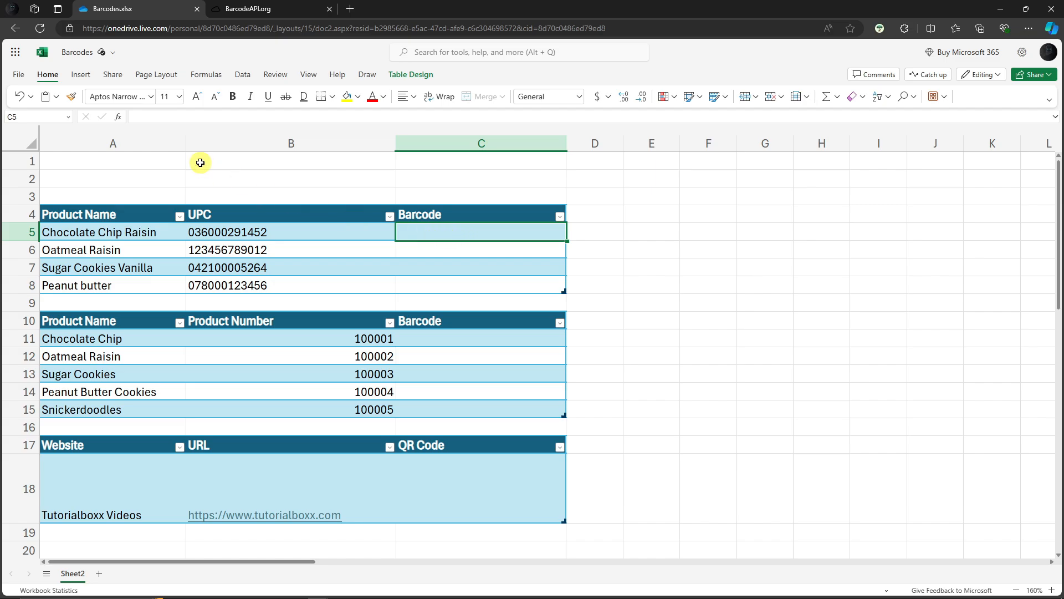
left_click(119, 117)
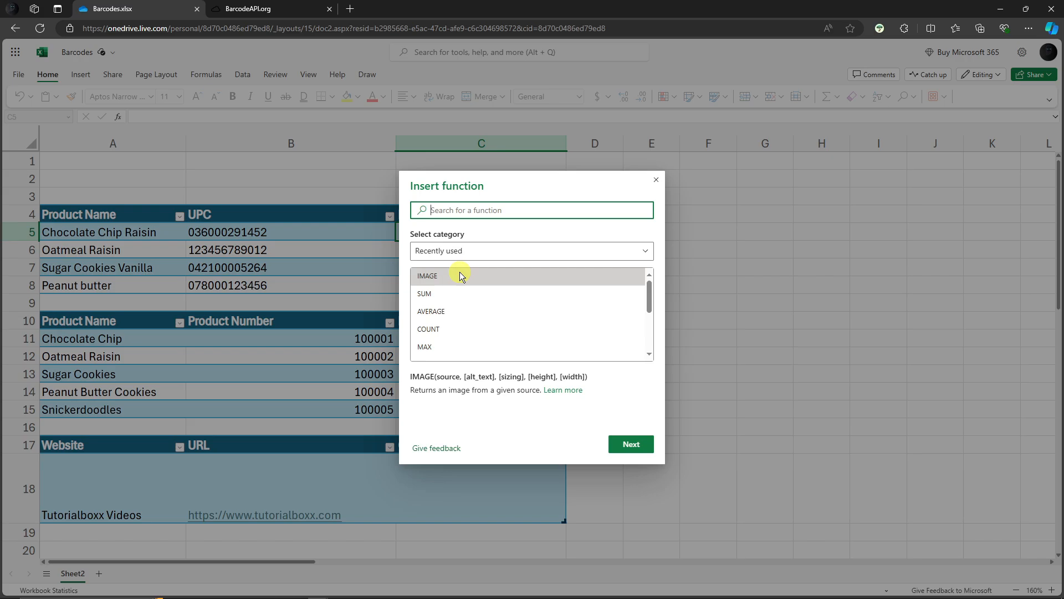
type("image")
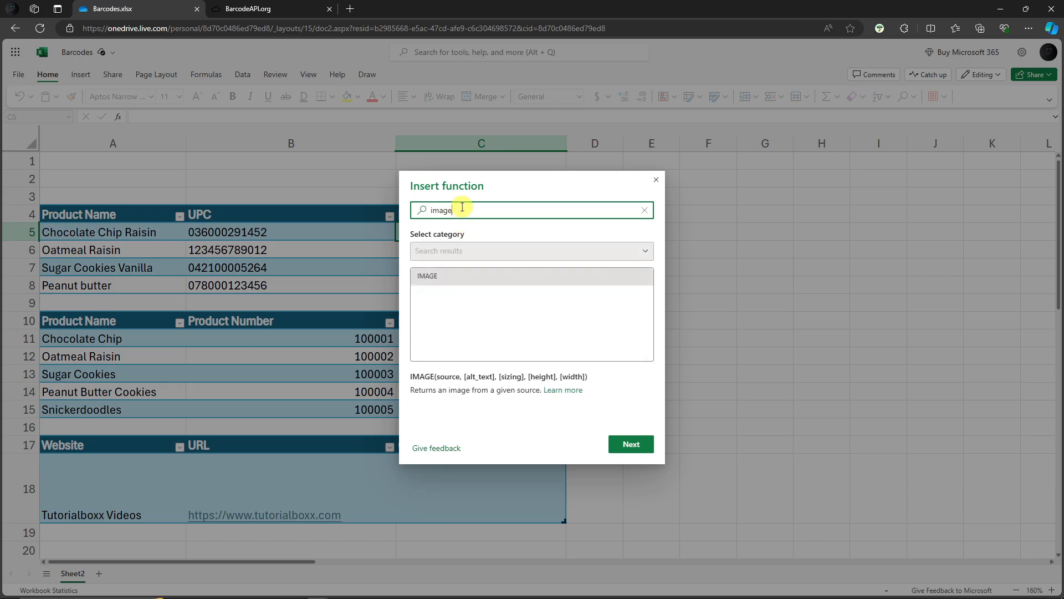
left_click(466, 279)
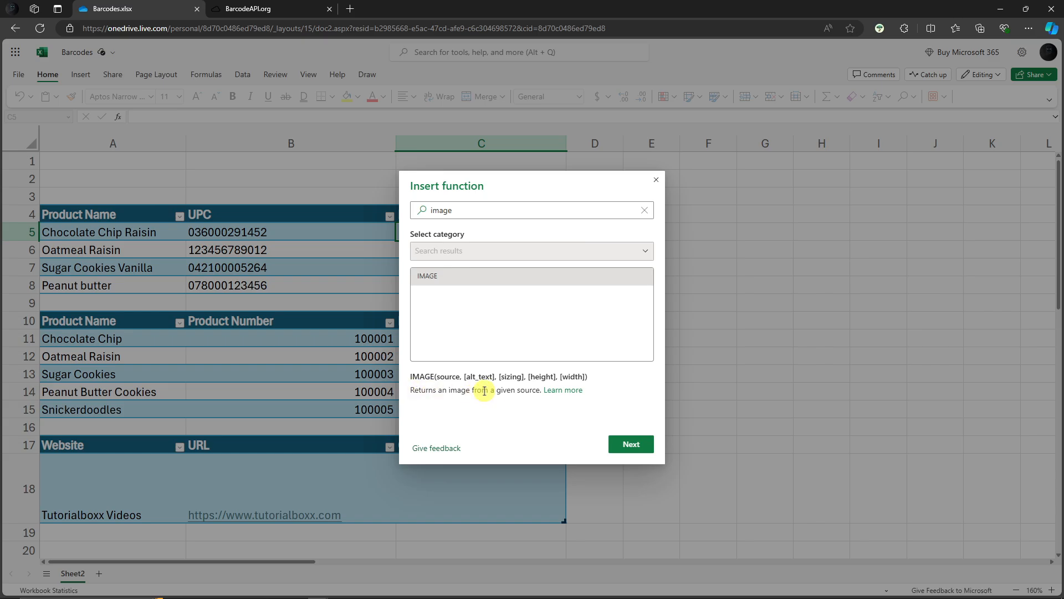
left_click_drag(411, 391, 537, 391)
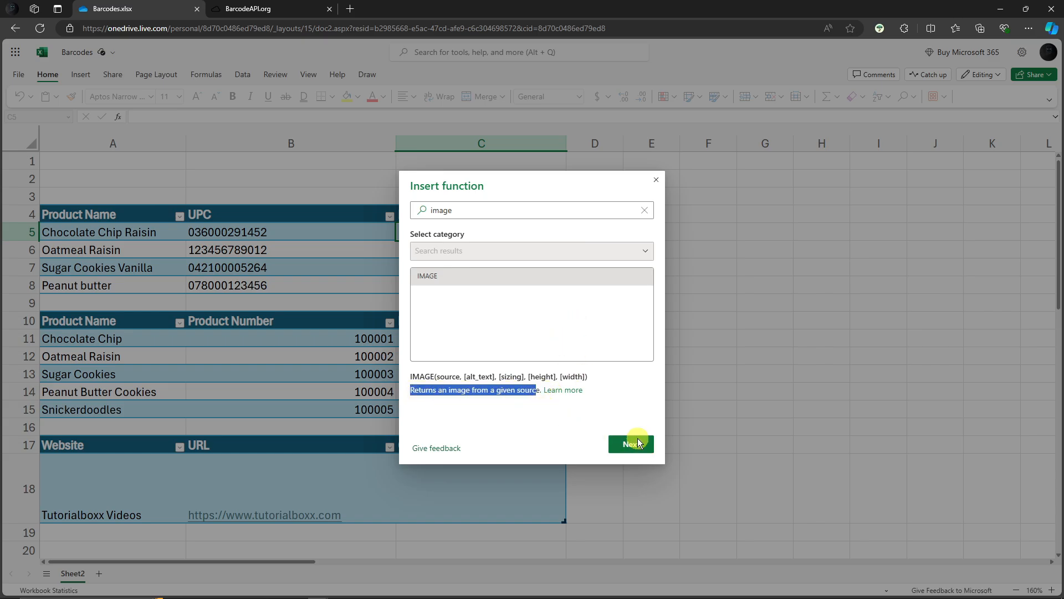
left_click(637, 441)
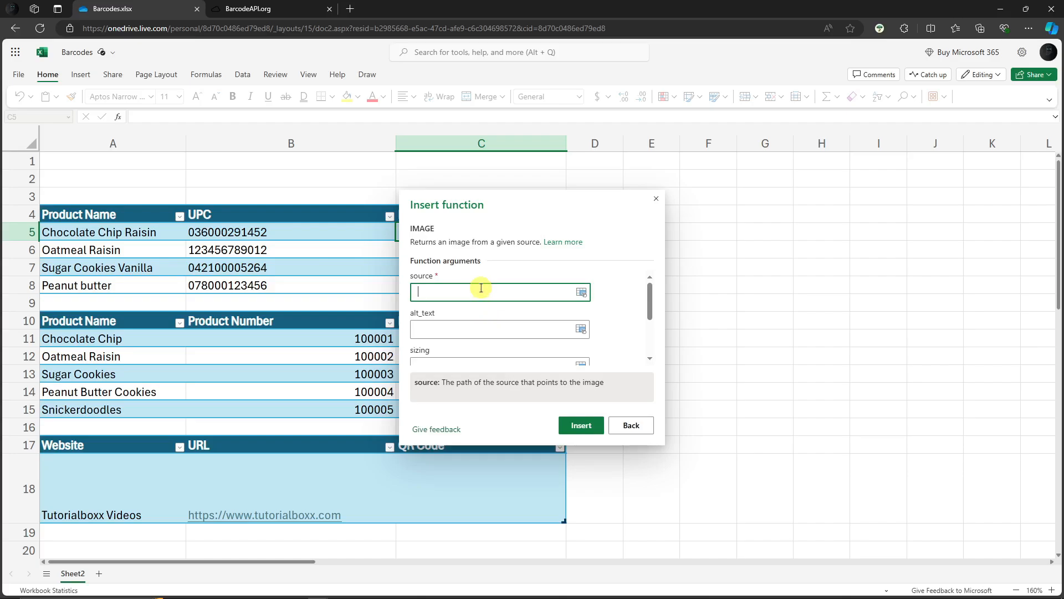
- Look through the IMAGE function's arguments and move the dialog away from the Barcode column
scroll(441, 298, "down", 1)
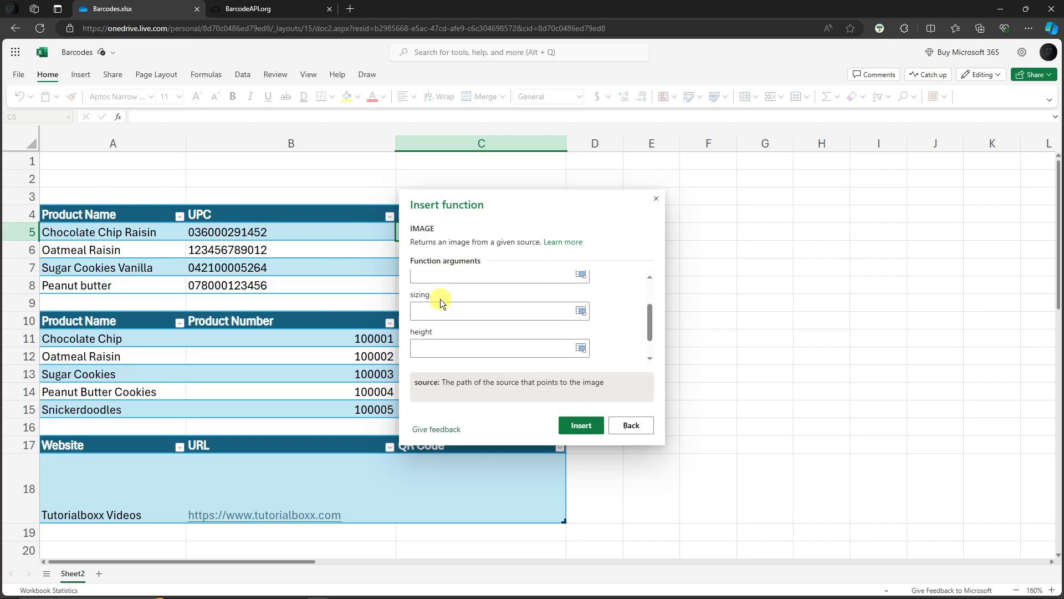
scroll(440, 300, "down", 1)
scroll(434, 336, "up", 3)
left_click(427, 285)
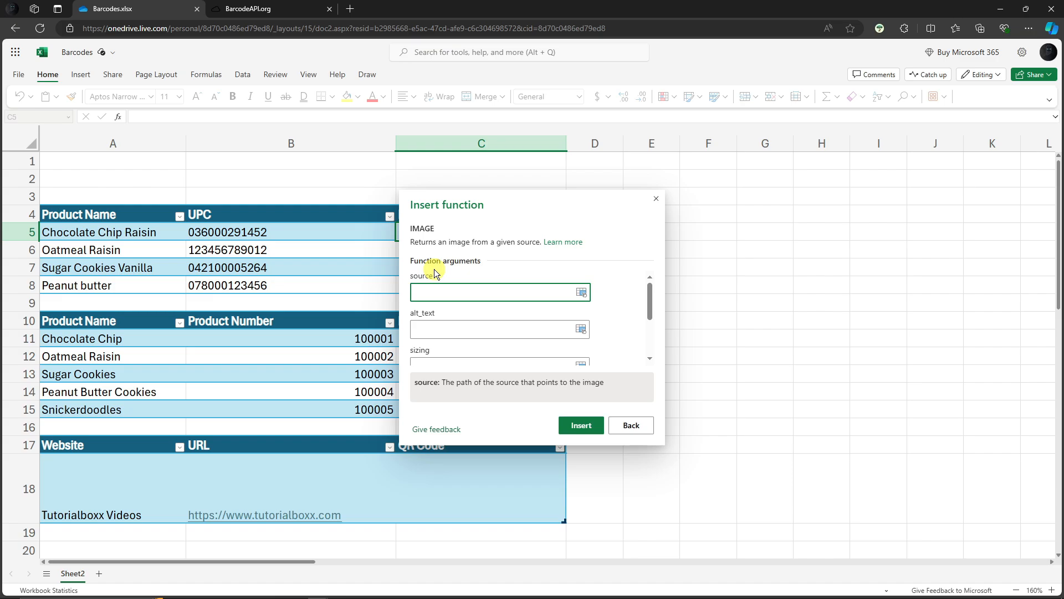
left_click_drag(410, 277, 435, 277)
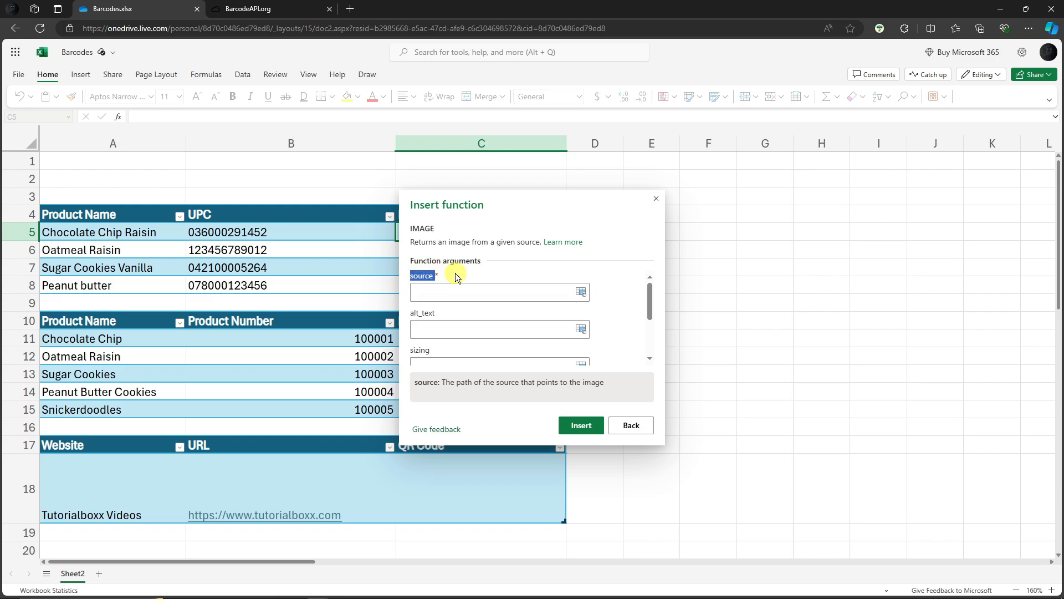
left_click_drag(510, 204, 581, 212)
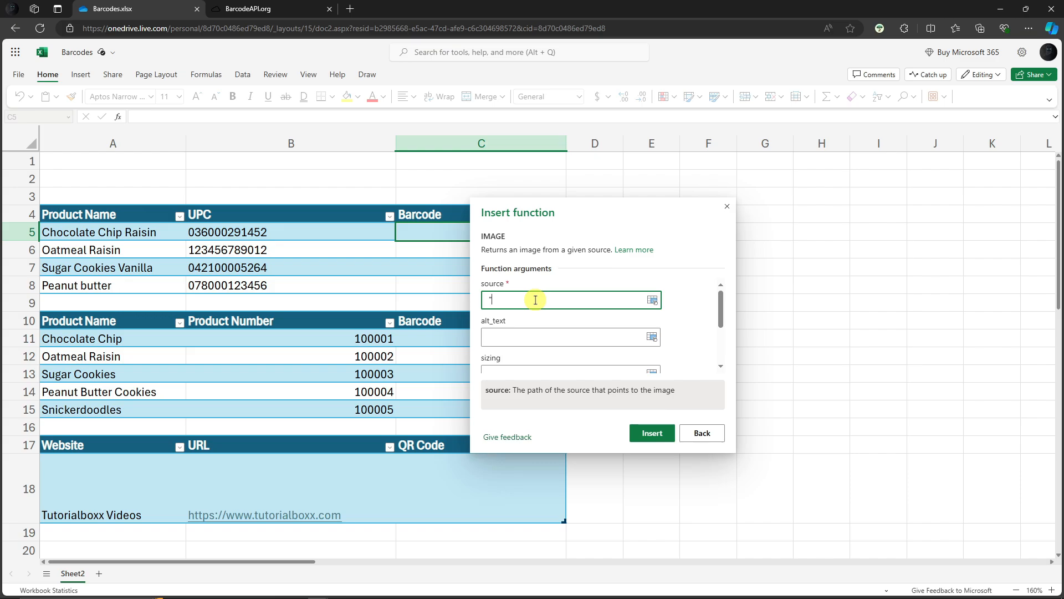
type("https://barcodeapi.org/api/auto/")
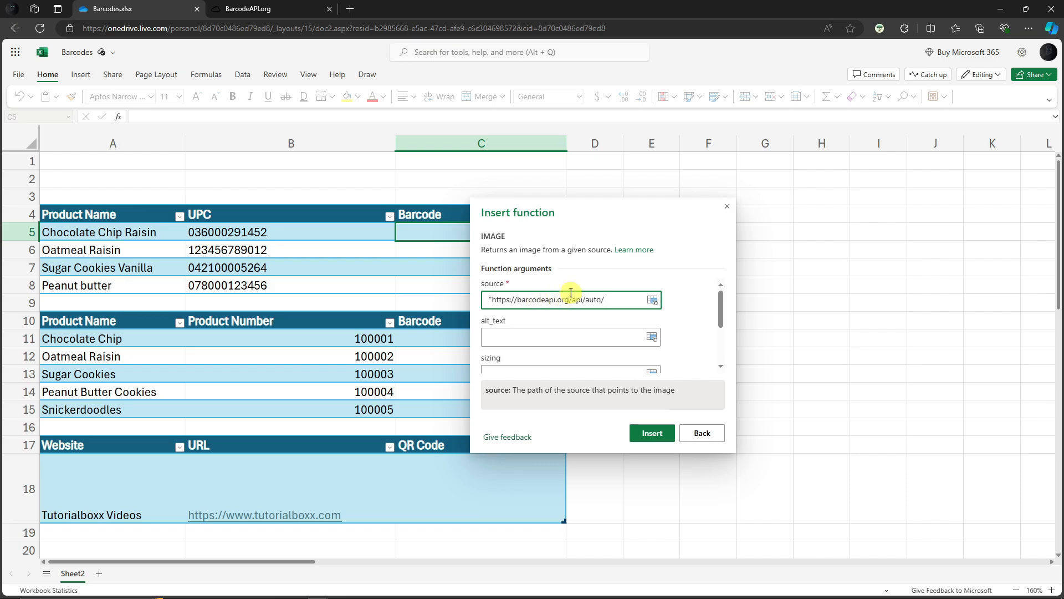
left_click_drag(605, 299, 495, 306)
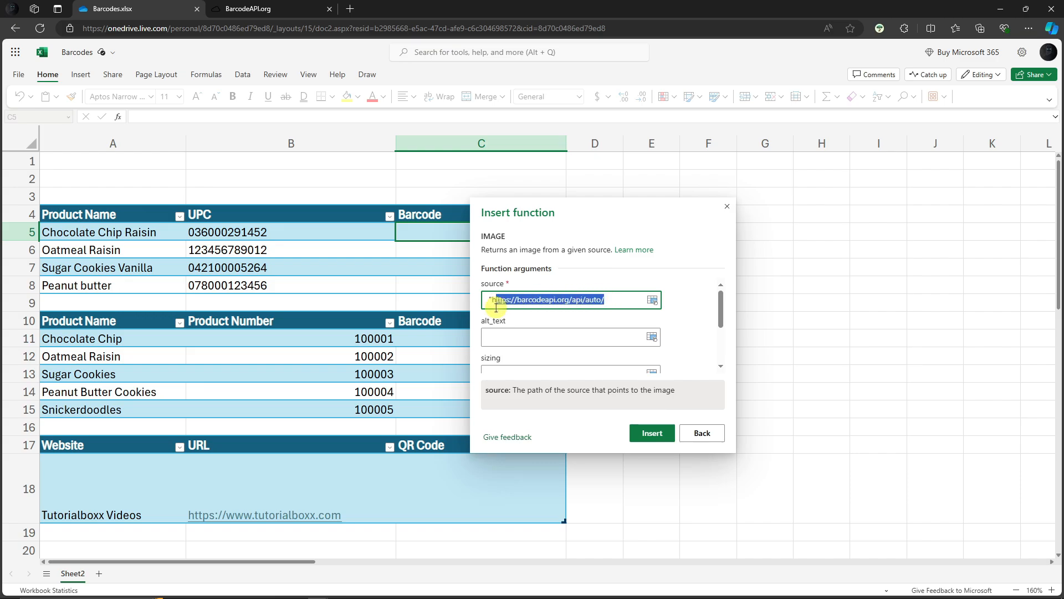
left_click(620, 302)
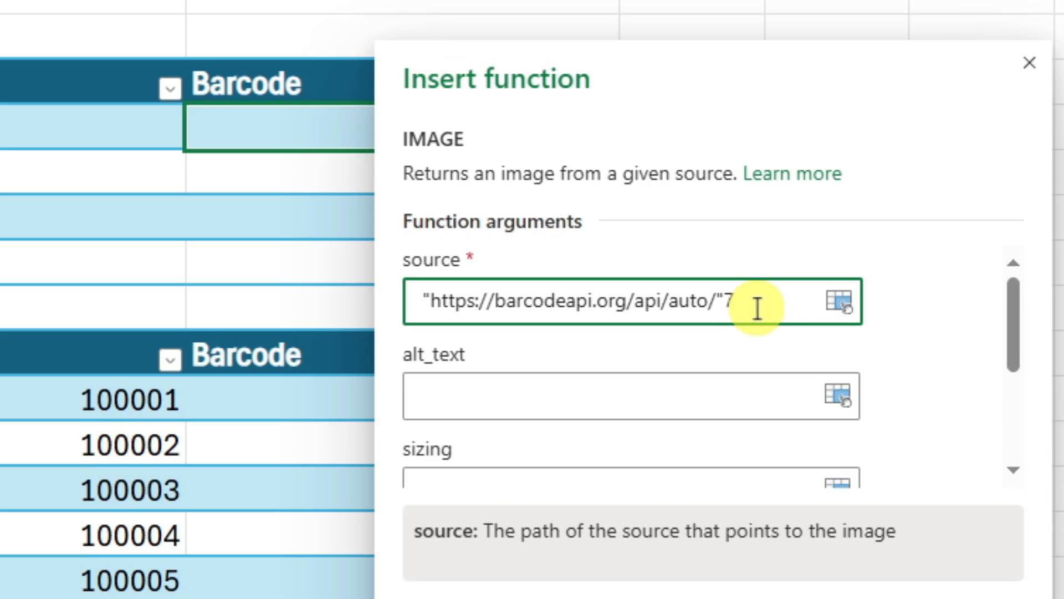
type("&")
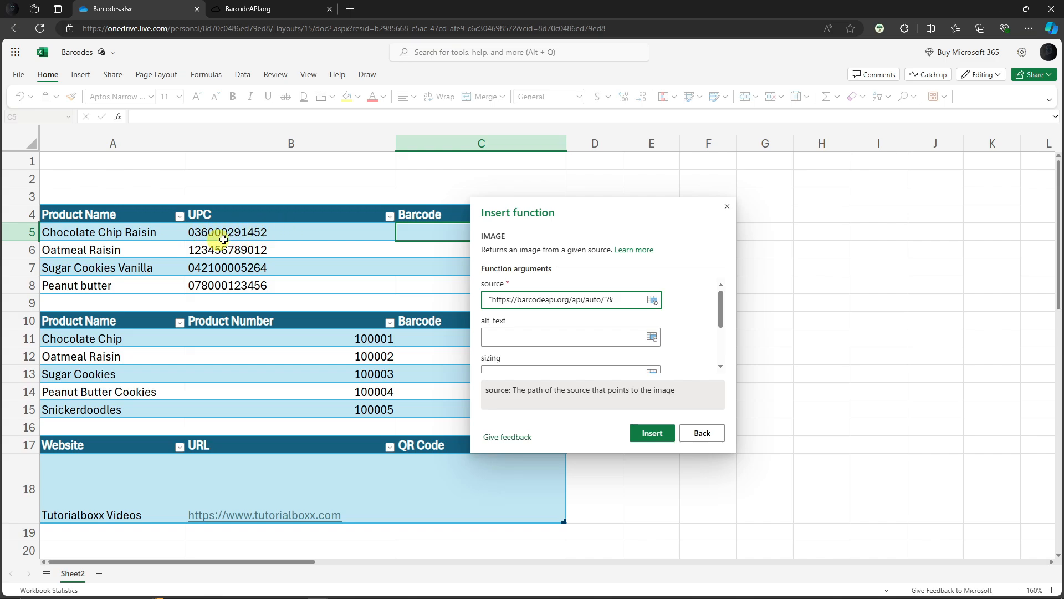
left_click(231, 232)
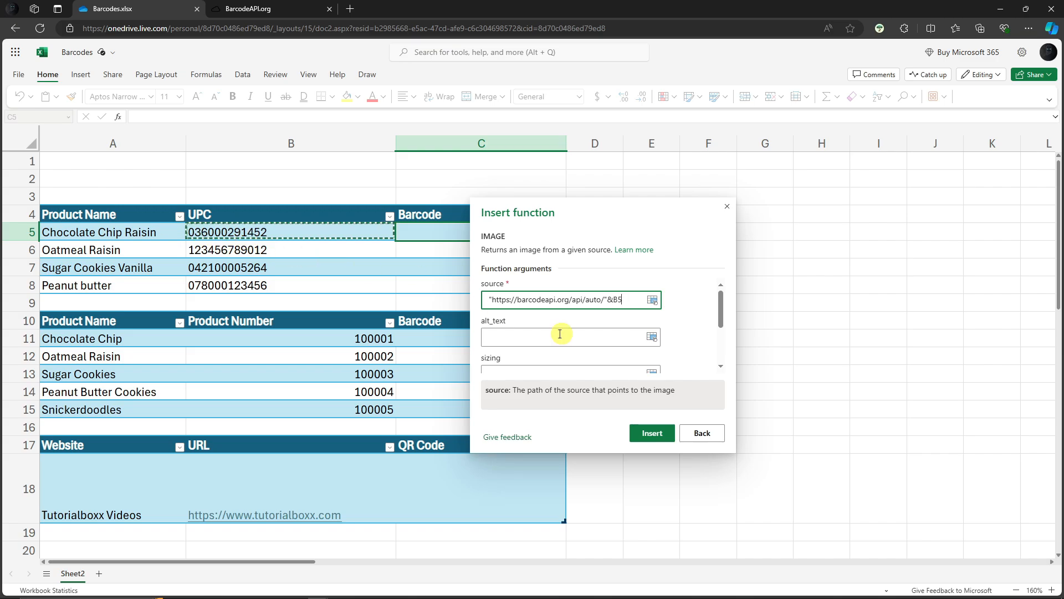
left_click(653, 432)
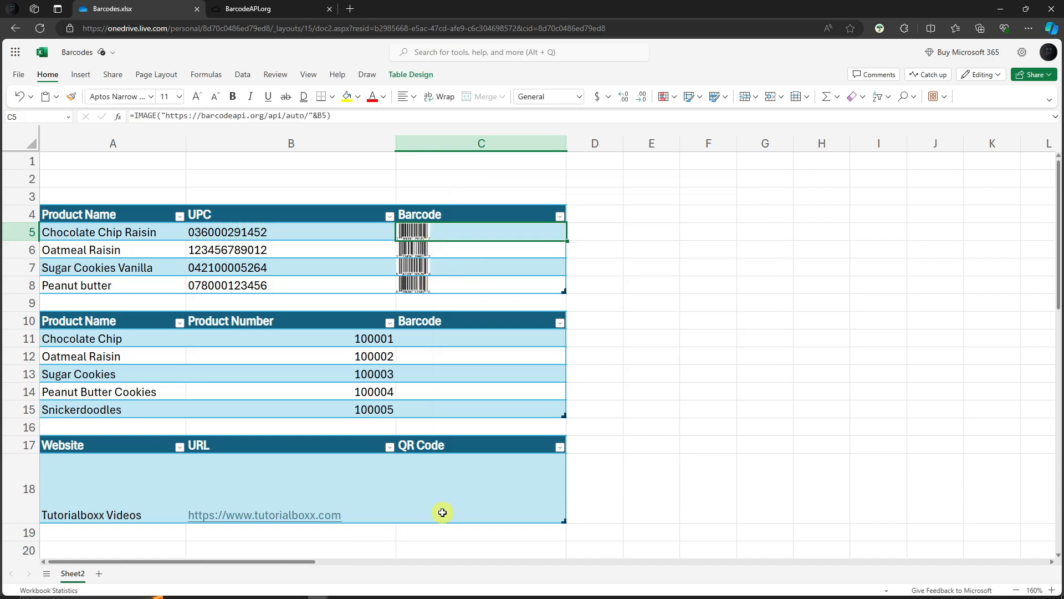
- Switch to File Explorer, open the image 6.jpg from the Desktop to view the Excel security notice, and close it
left_click(174, 596)
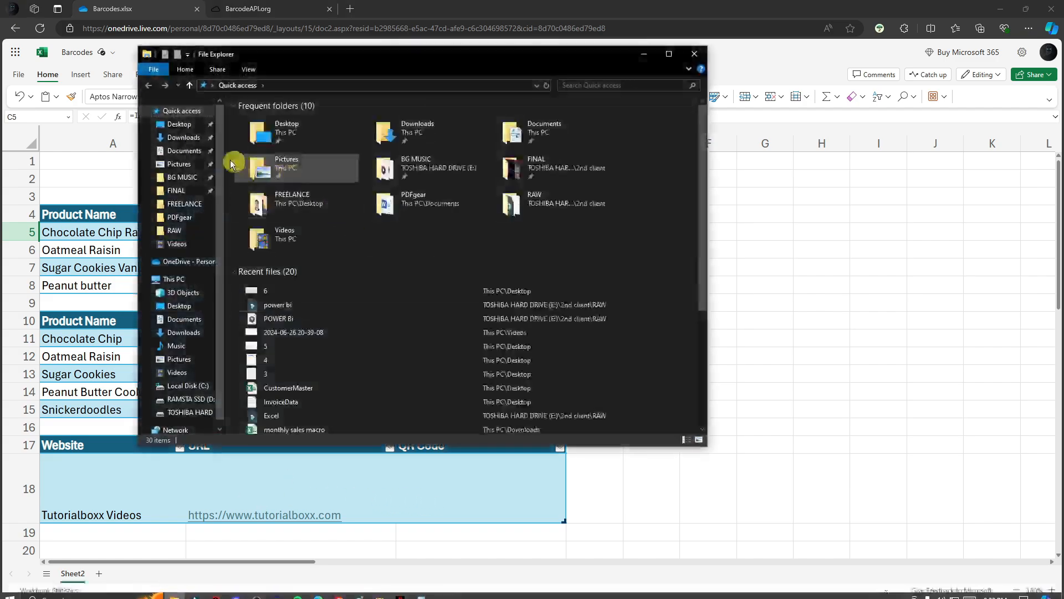
left_click(179, 124)
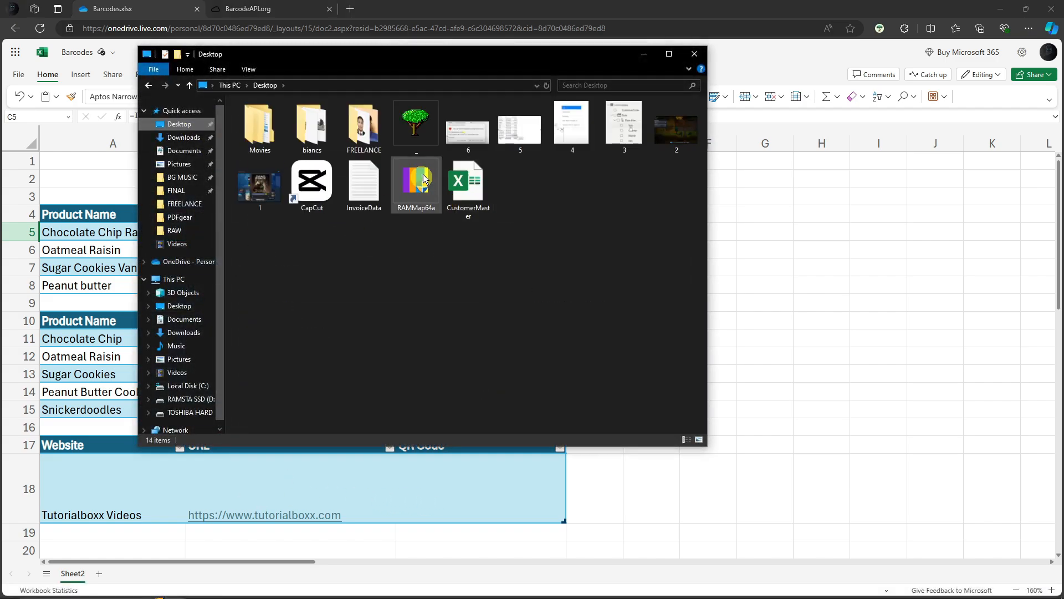
left_click(468, 125)
key("Return")
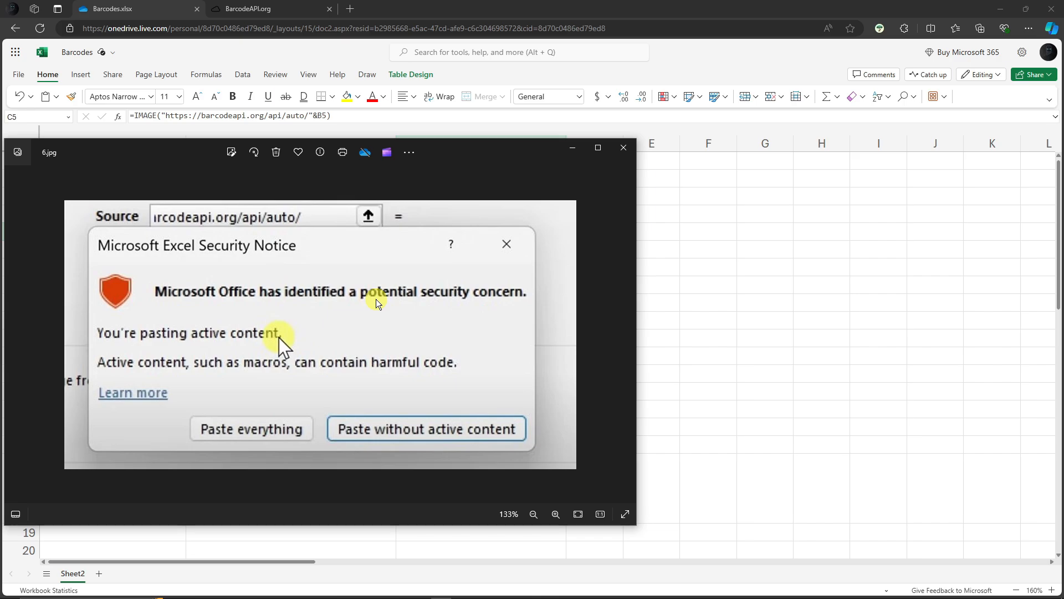
left_click_drag(477, 150, 740, 163)
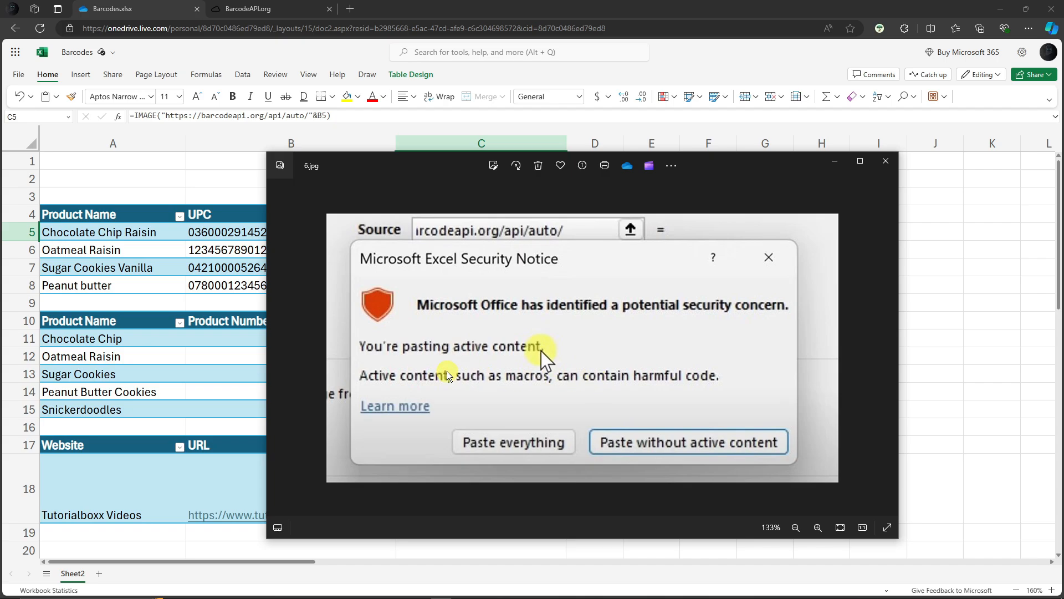
left_click(885, 160)
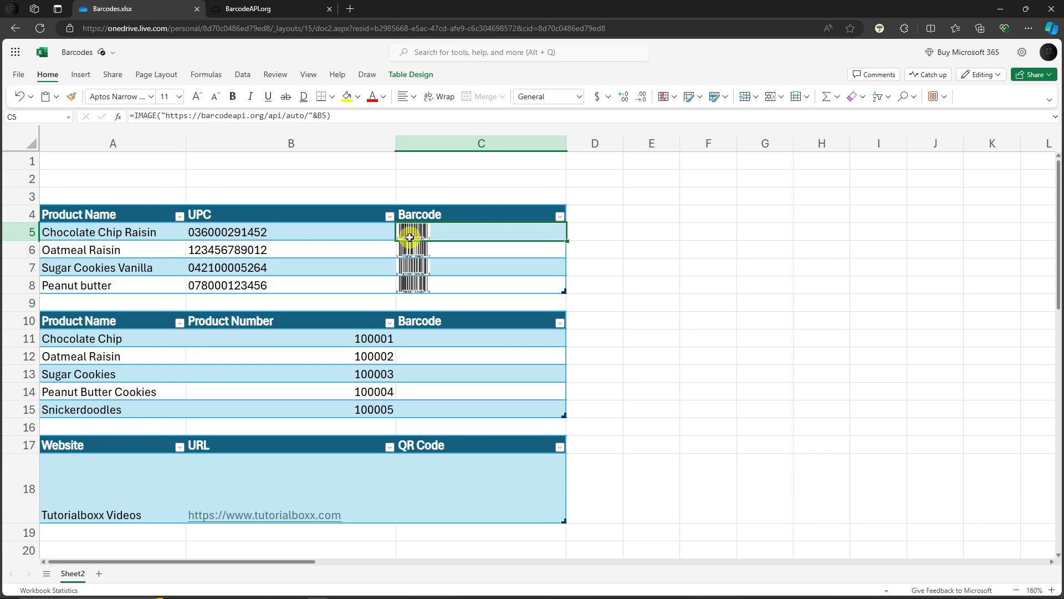
- Make row 5 about twice as tall to enlarge the Chocolate Chip Raisin barcode
left_click(660, 254)
left_click(467, 233)
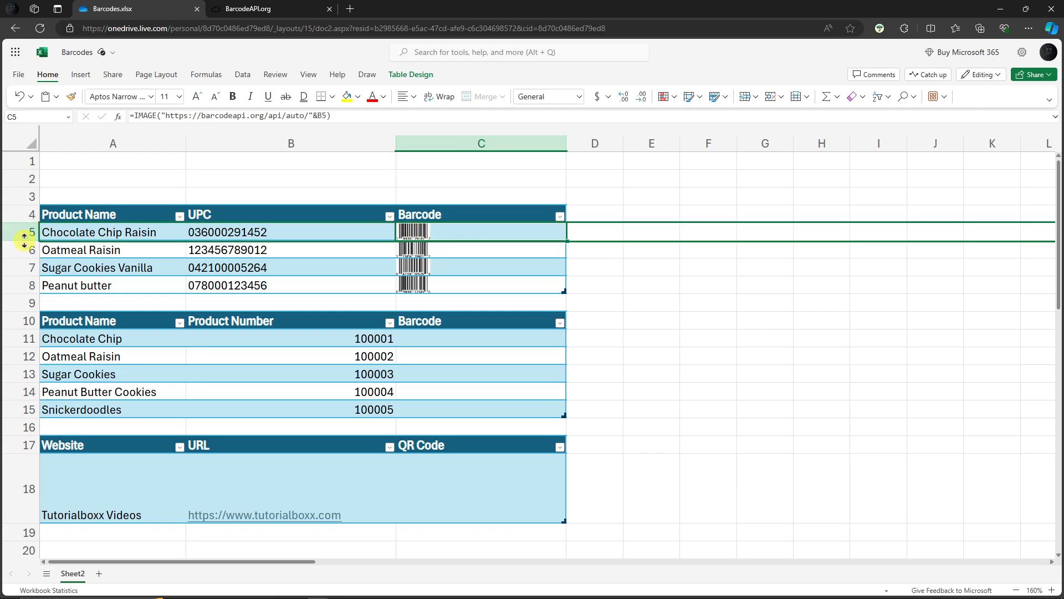
left_click_drag(26, 240, 26, 261)
left_click(600, 261)
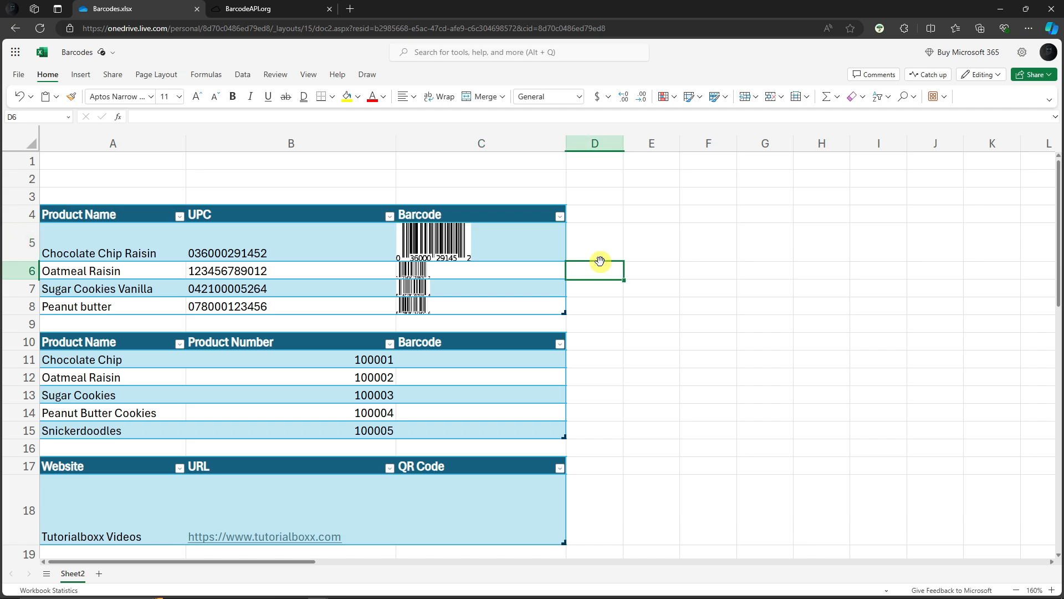
left_click(637, 252)
left_click(740, 304)
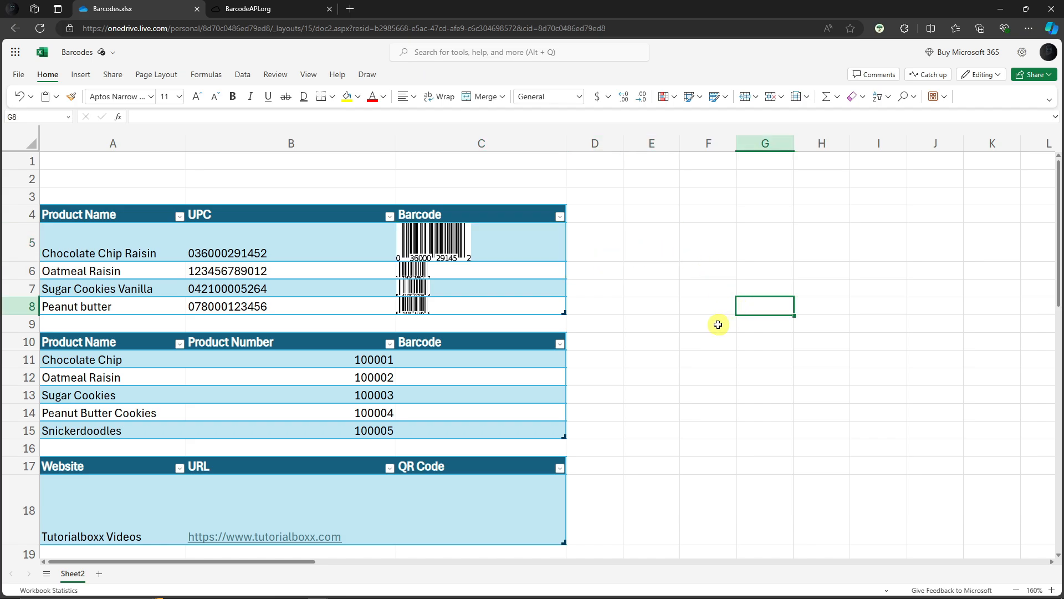
- Fill cells F7 to F13 with the sample value 1
left_click(704, 288)
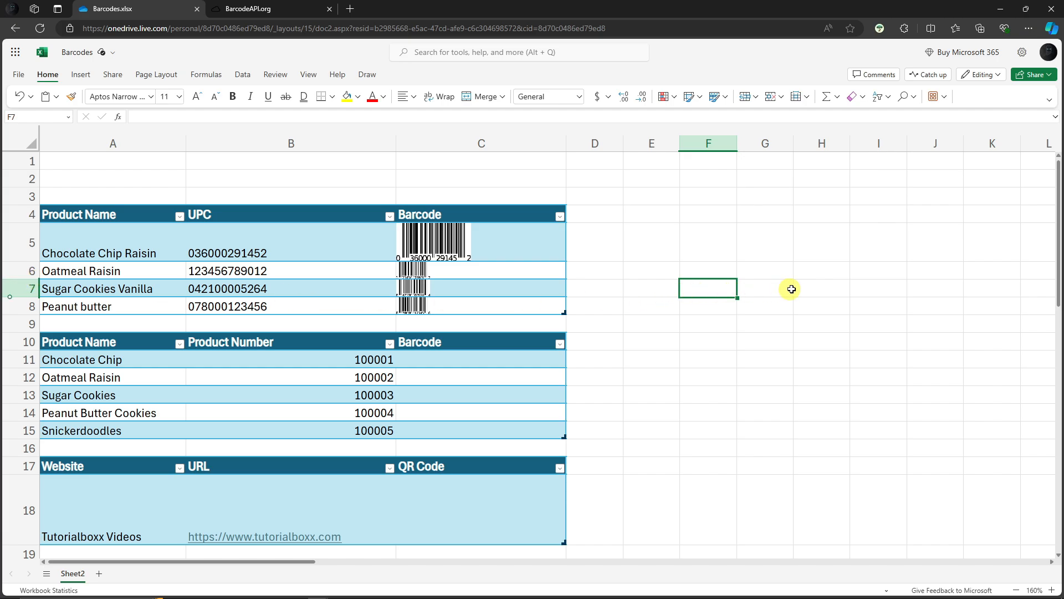
type("1")
key("Return")
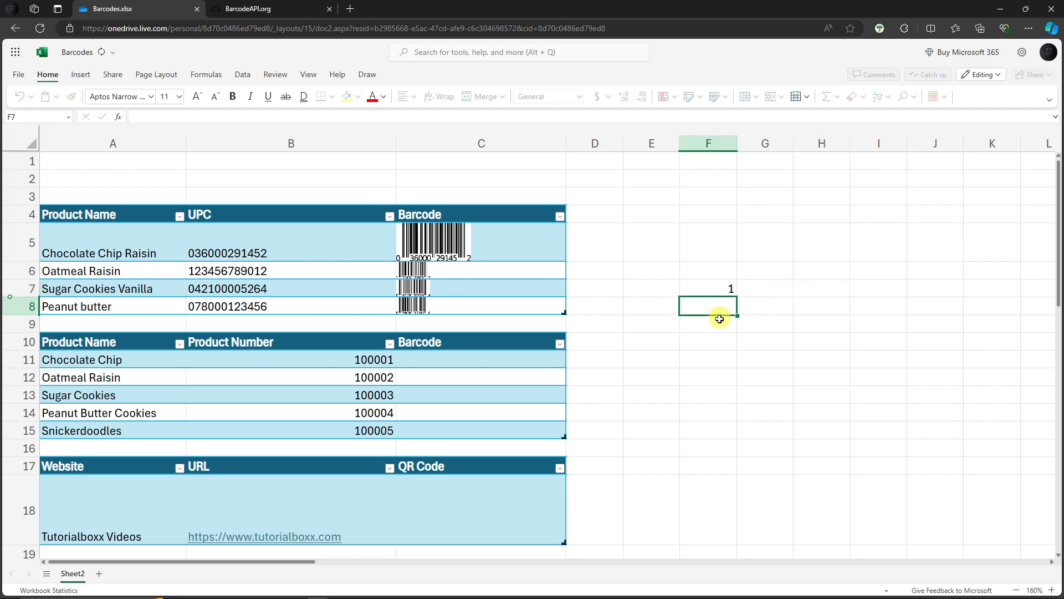
type("1 1 1 1 1 ")
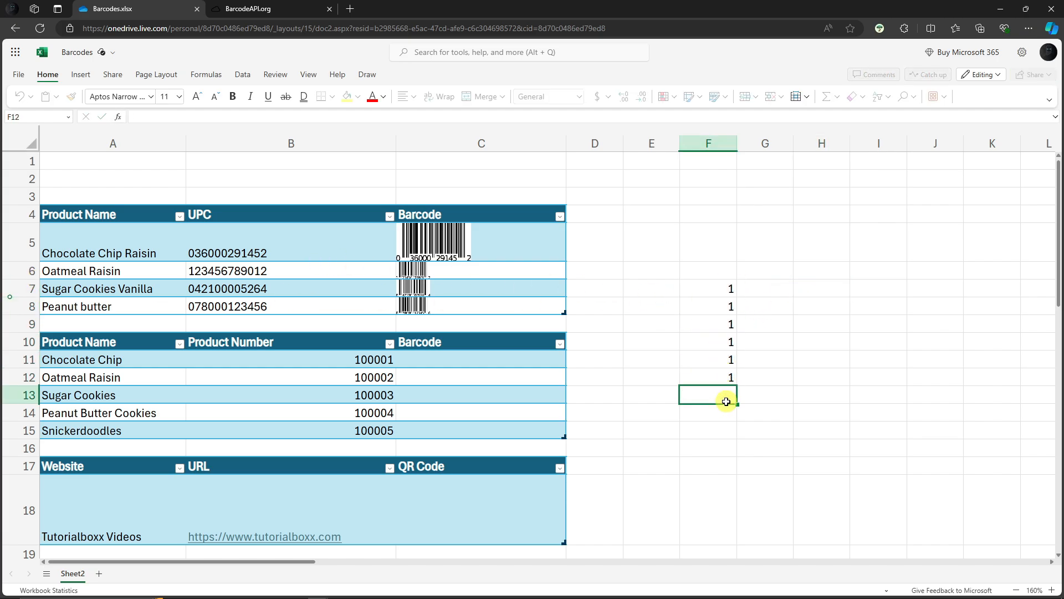
type("1")
- Fill cells G7 to G13 with the sample value 2
left_click(767, 291)
type("2")
key("Return")
type("2")
key("Return")
type("2")
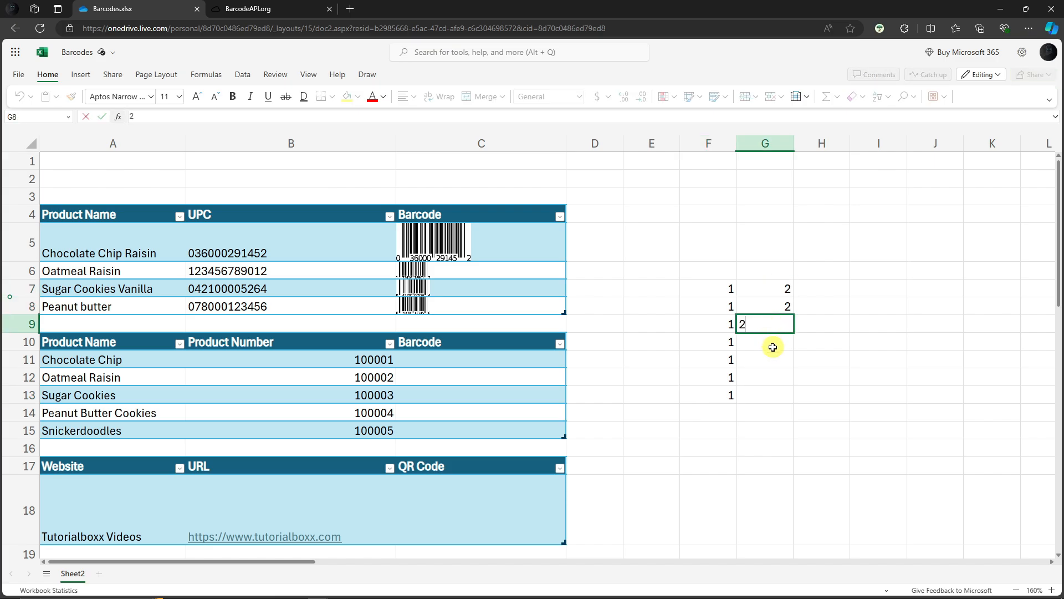
type(" 2 2 2 2")
- View the Create Table dialog for the range F7:G13 and close it without creating a table
left_click(710, 306)
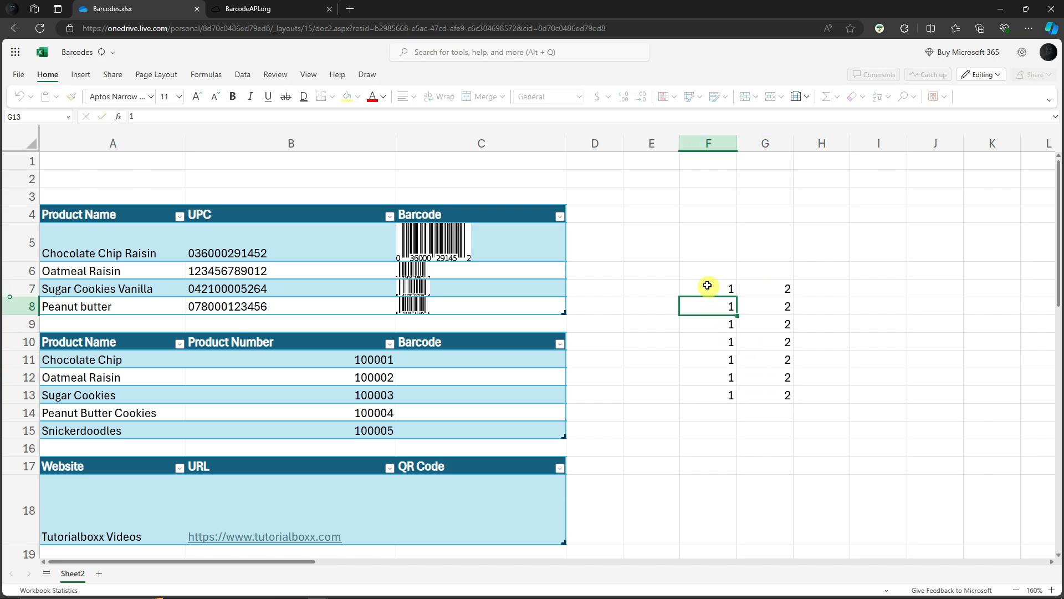
left_click_drag(708, 285, 763, 394)
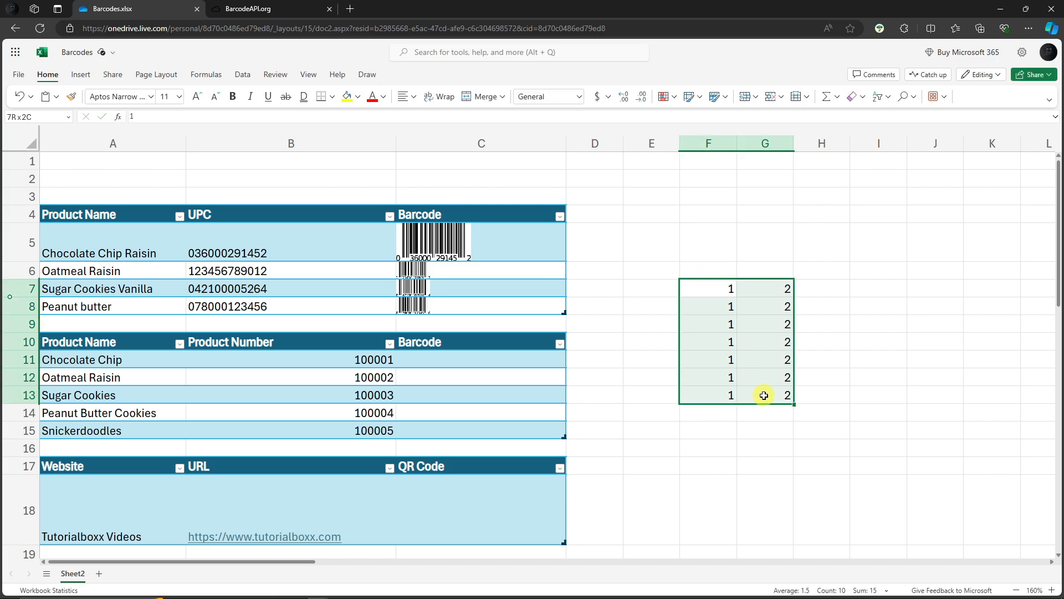
left_click(77, 75)
left_click(95, 97)
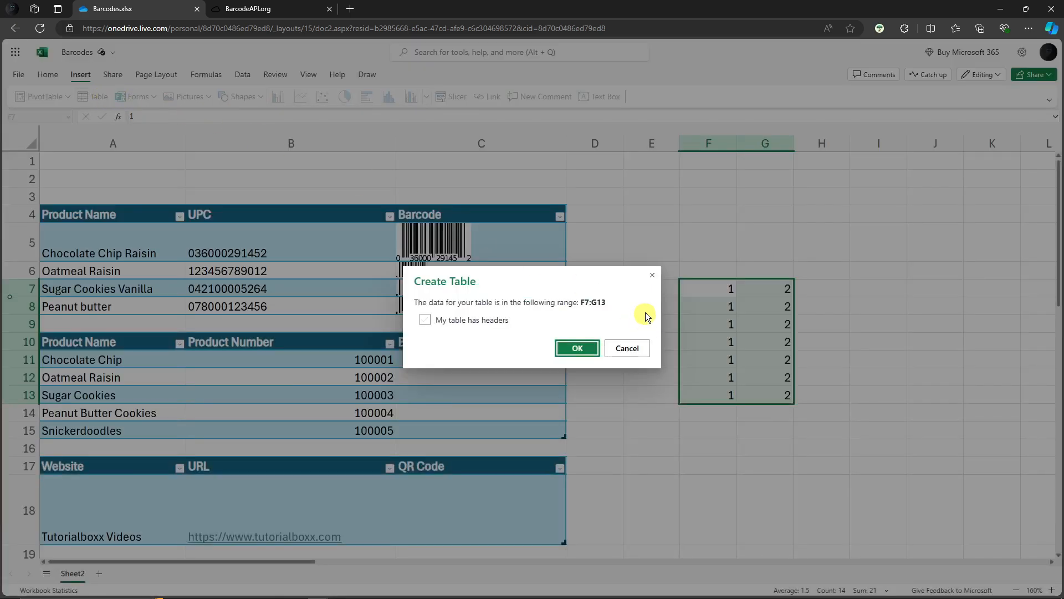
left_click(652, 275)
left_click(687, 269)
left_click_drag(687, 263, 778, 380)
left_click(638, 280)
left_click(663, 253)
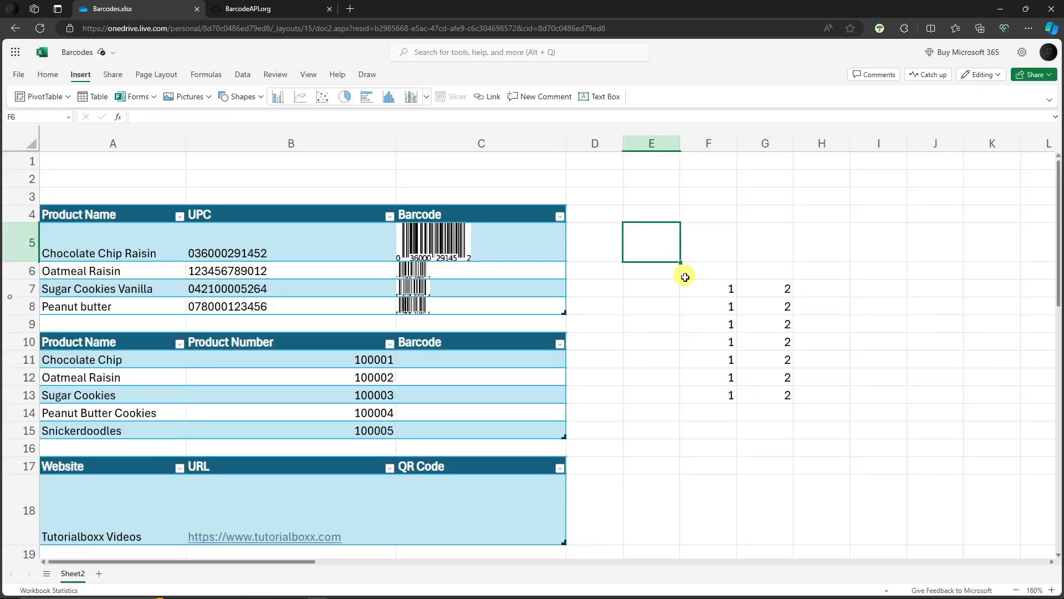
- Clear the sample values from cells F7 to G13
left_click_drag(688, 286, 772, 399)
key("Delete")
left_click(690, 215)
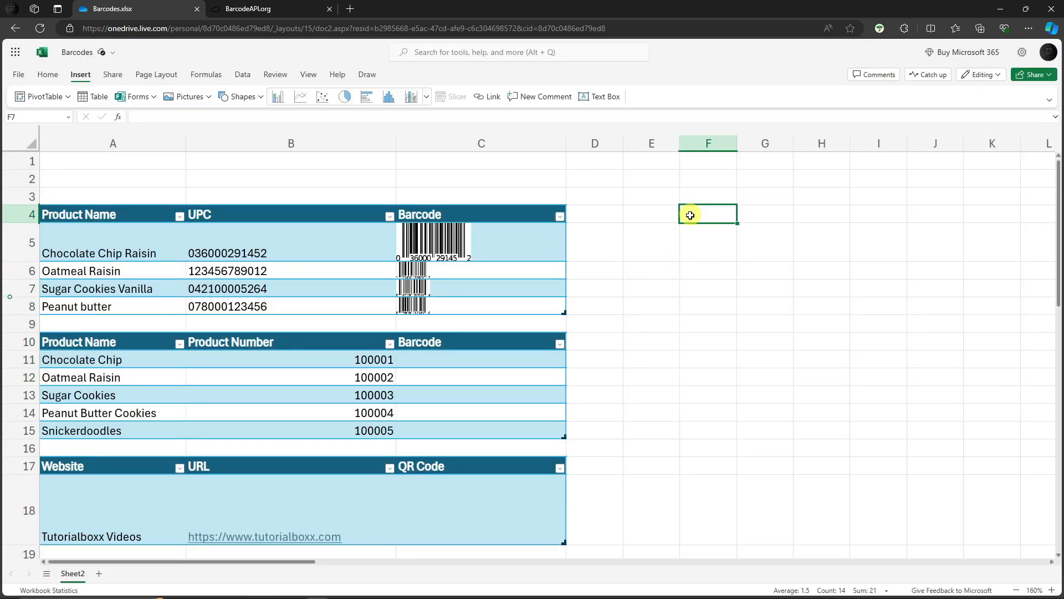
left_click(703, 302)
type("ct")
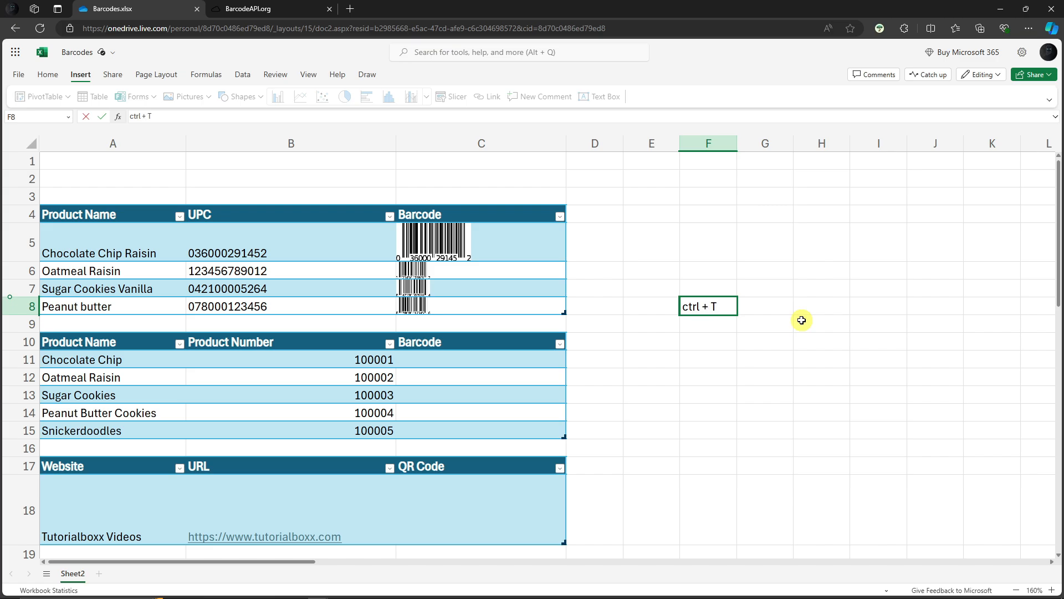
type("rl + T")
key("Escape")
left_click(802, 320)
left_click(663, 369)
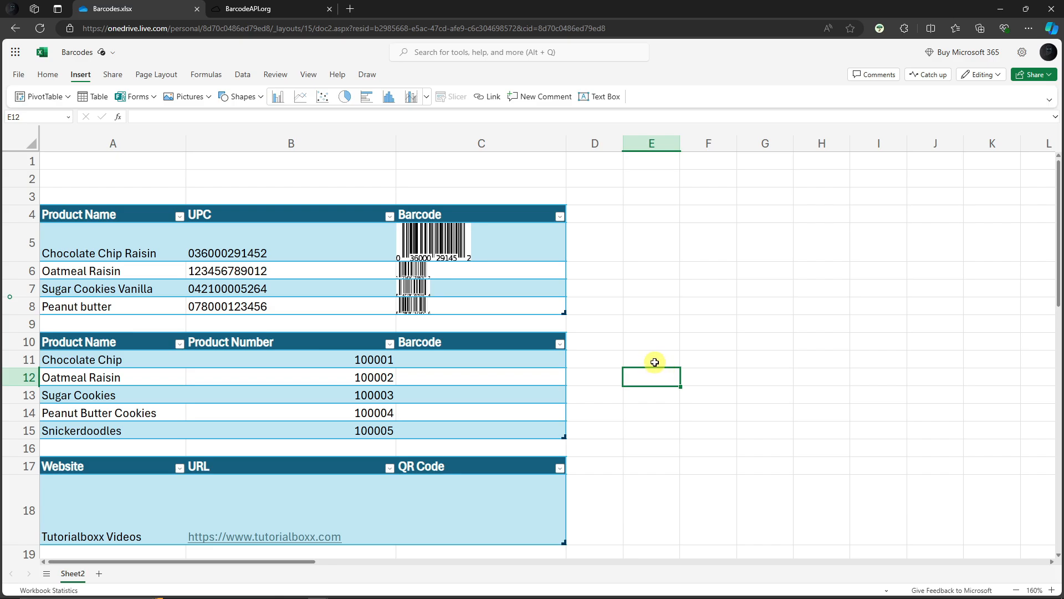
scroll(654, 361, "down", 1)
left_click(472, 304)
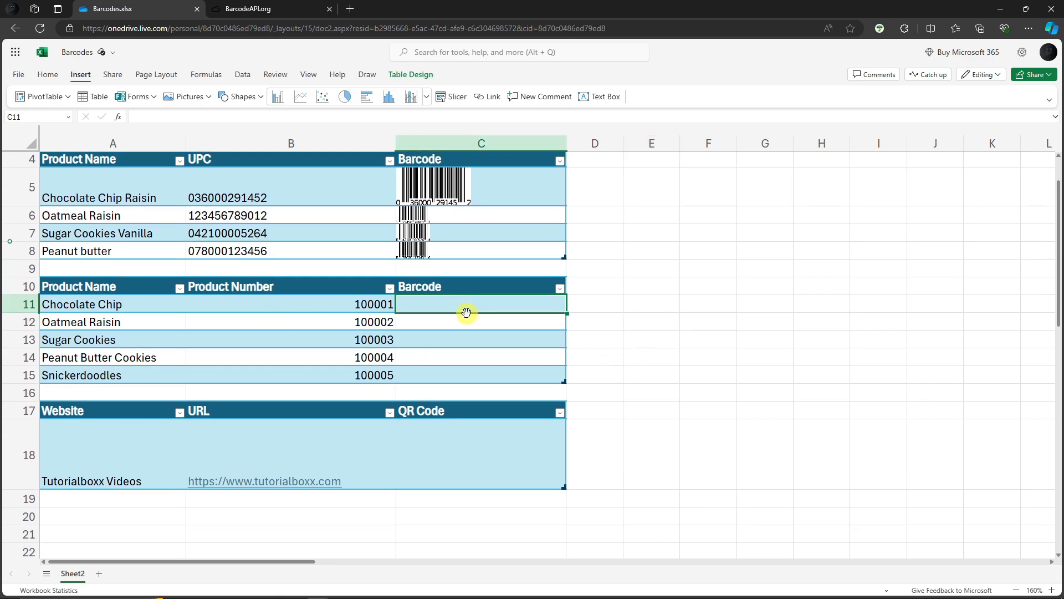
left_click(253, 310)
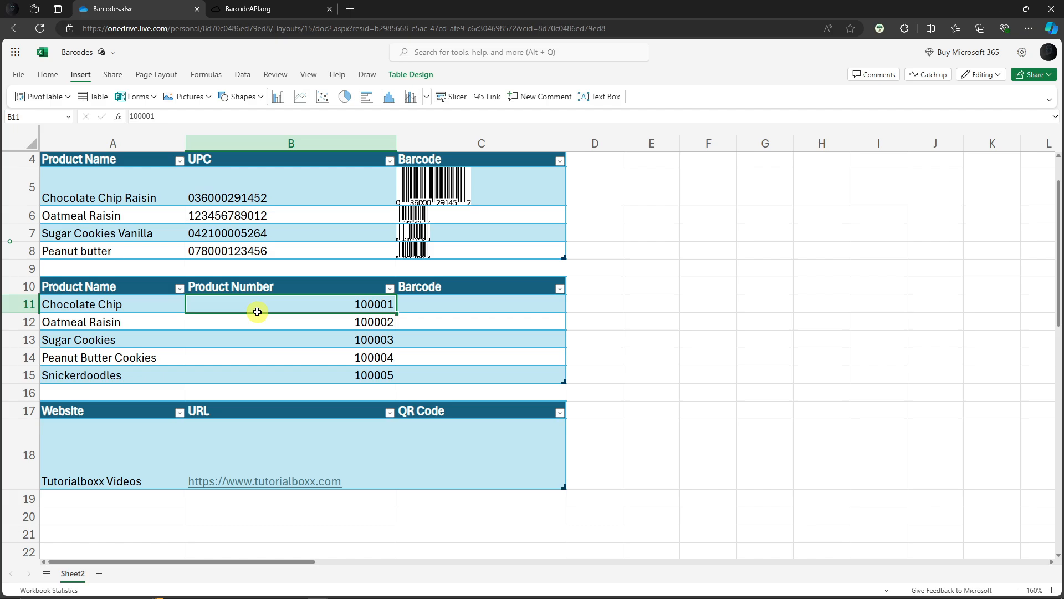
left_click(251, 194)
left_click(667, 248)
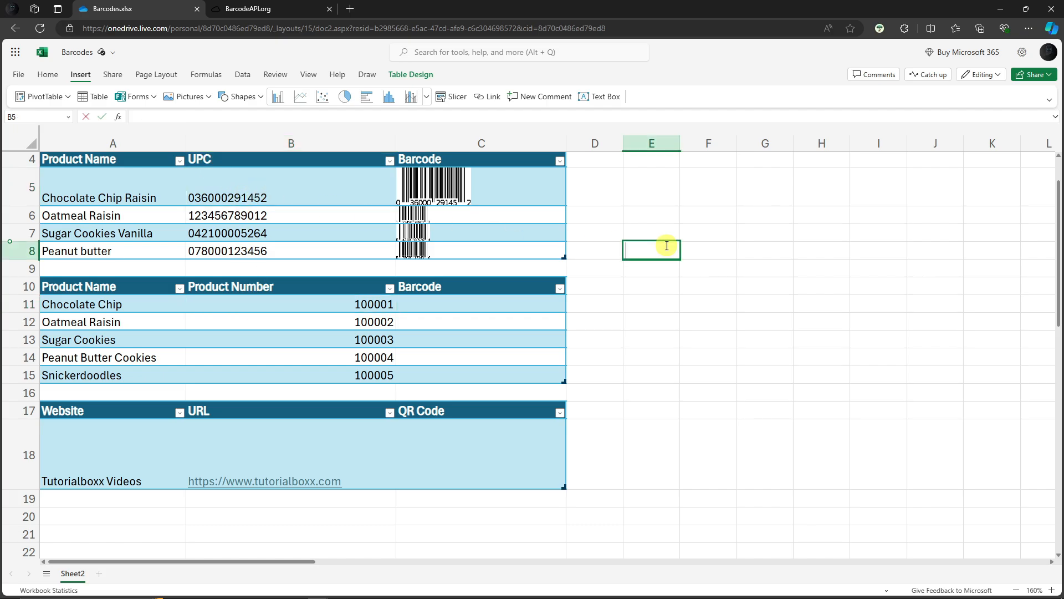
left_click(448, 305)
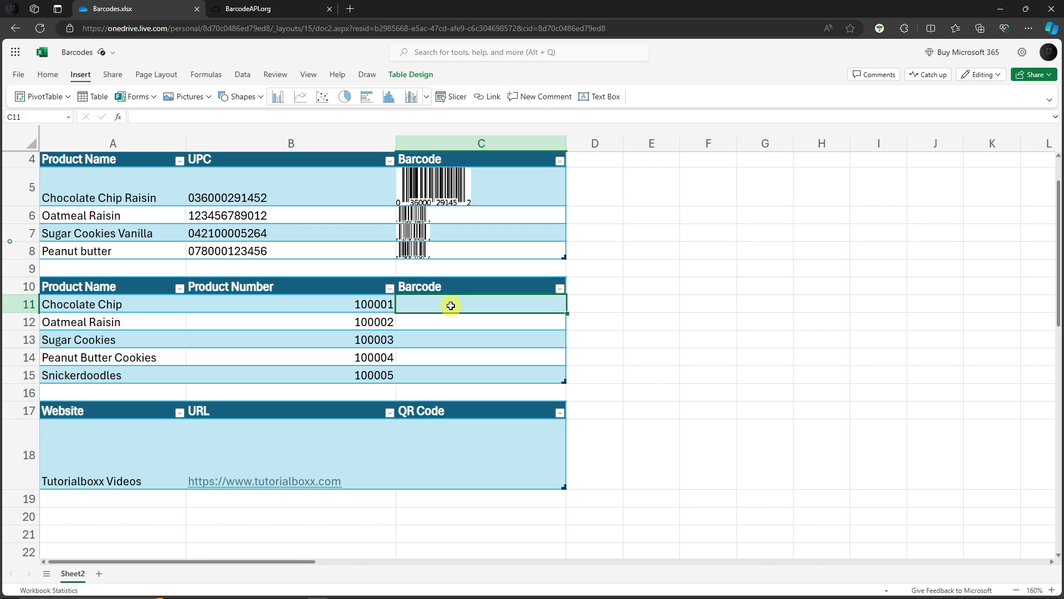
type("=image")
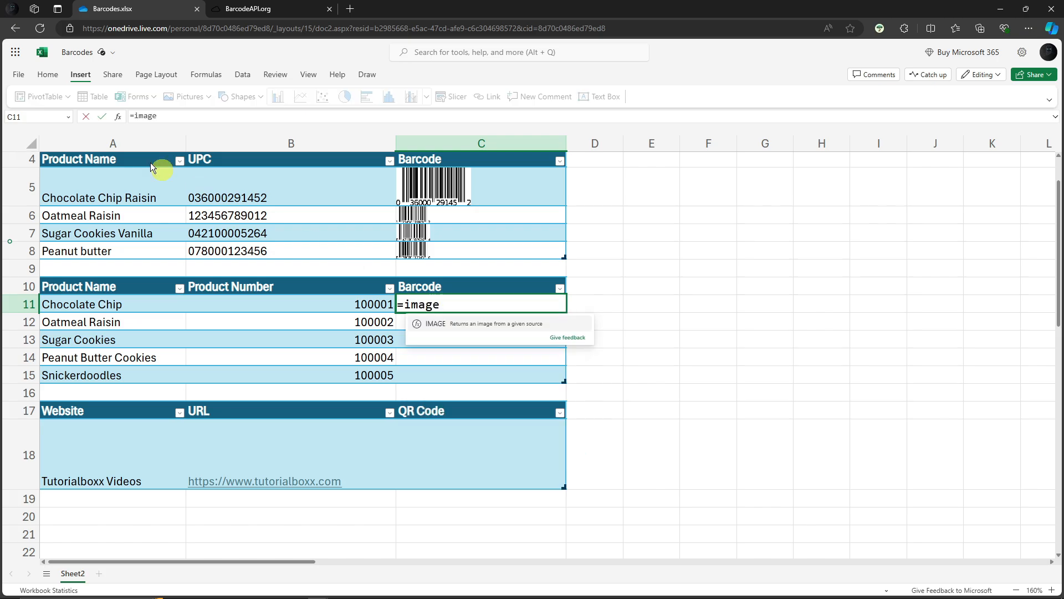
left_click(182, 115)
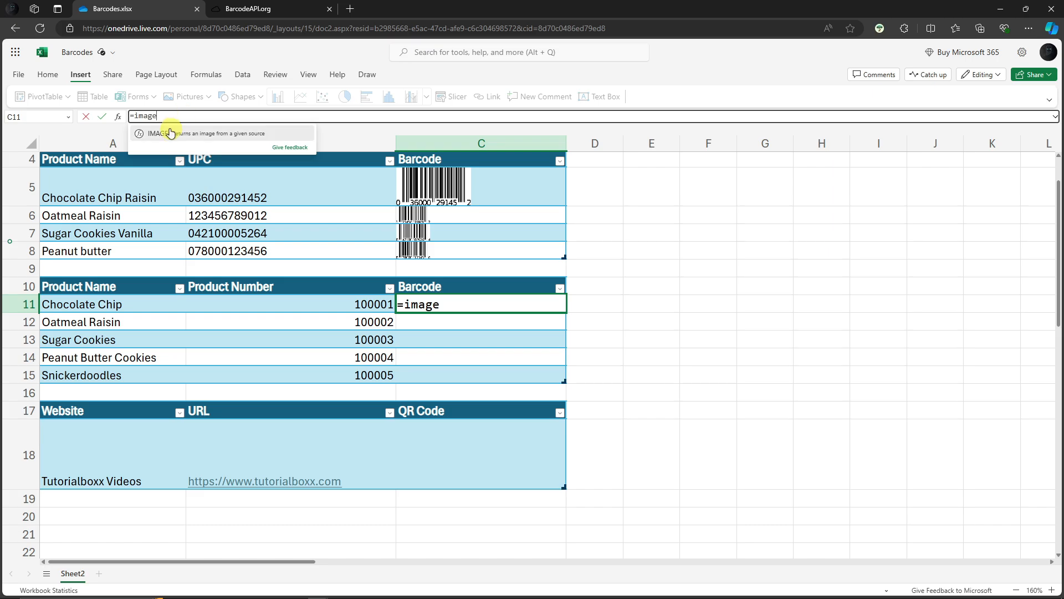
left_click(166, 133)
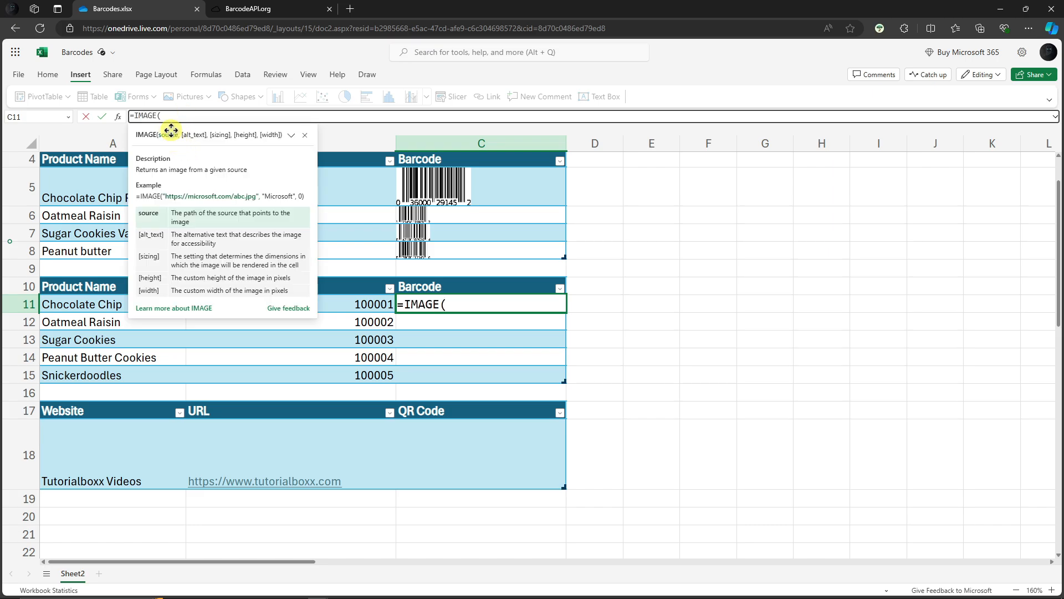
type("https://barcodeapi.org/api/auto/")
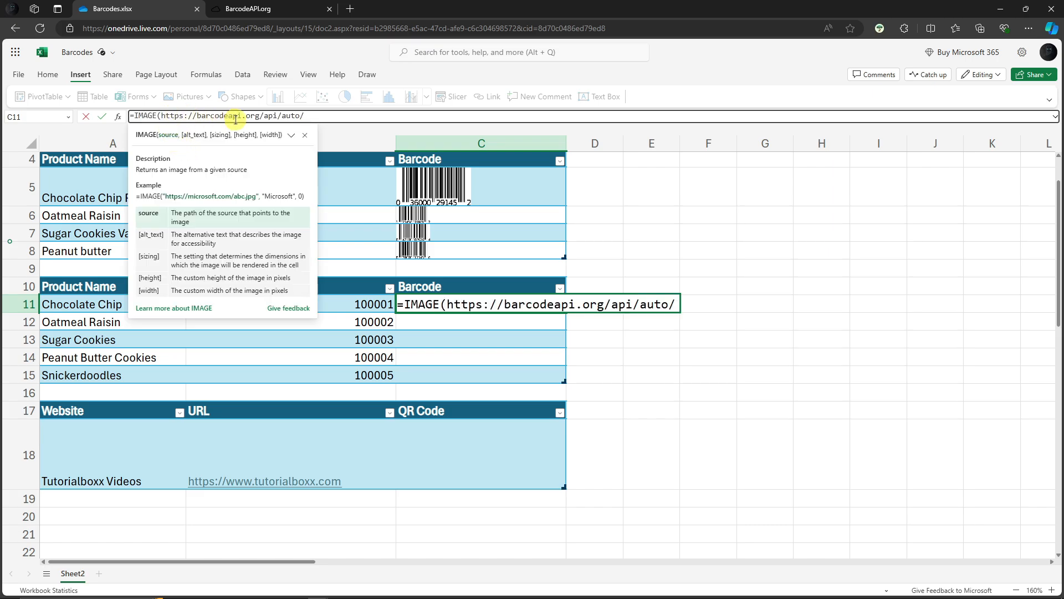
type("\"")
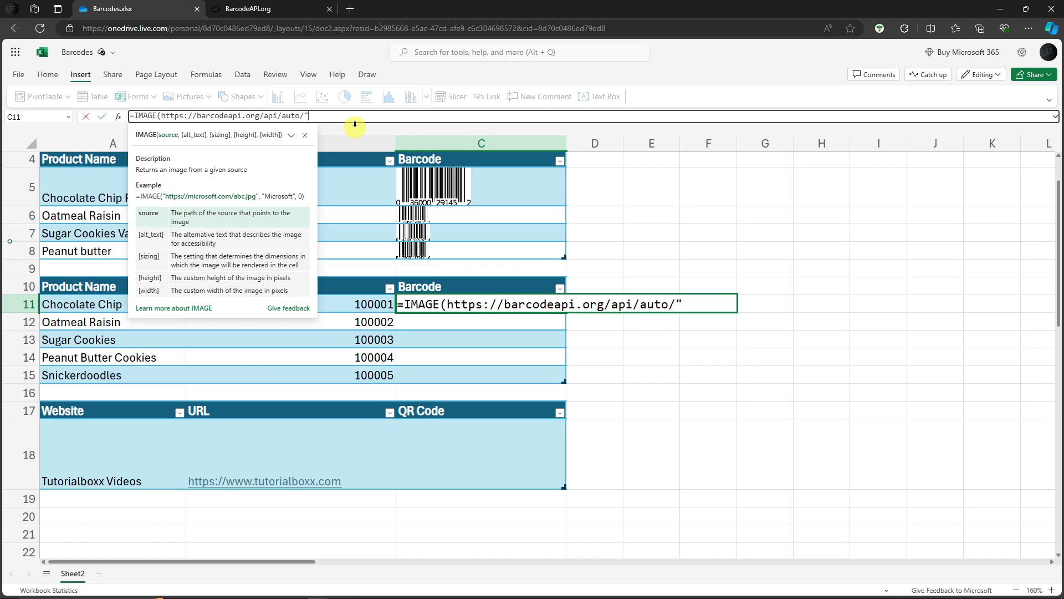
left_click(160, 115)
type("\"")
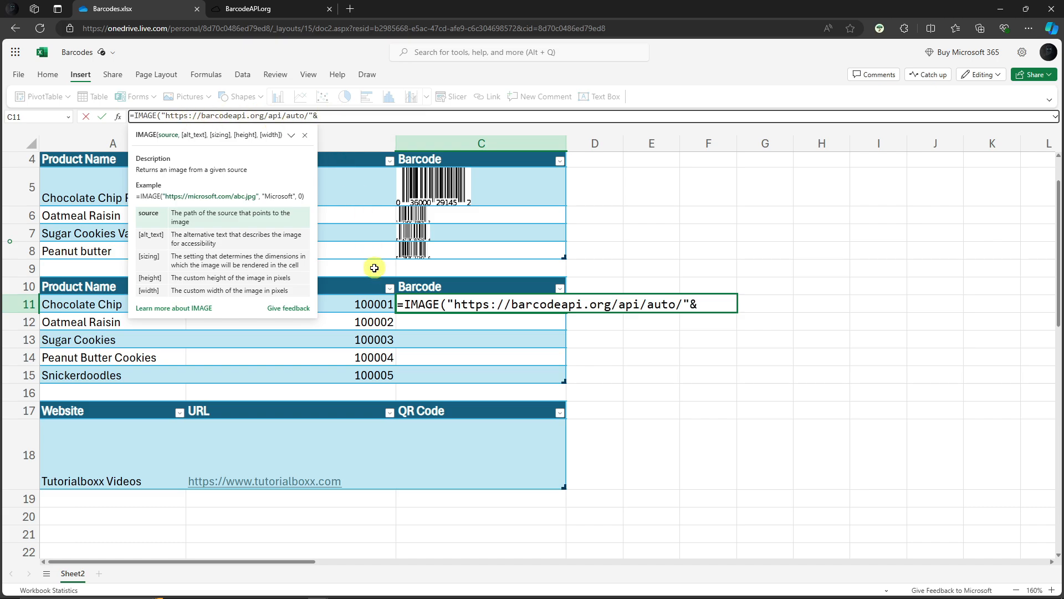
left_click(367, 304)
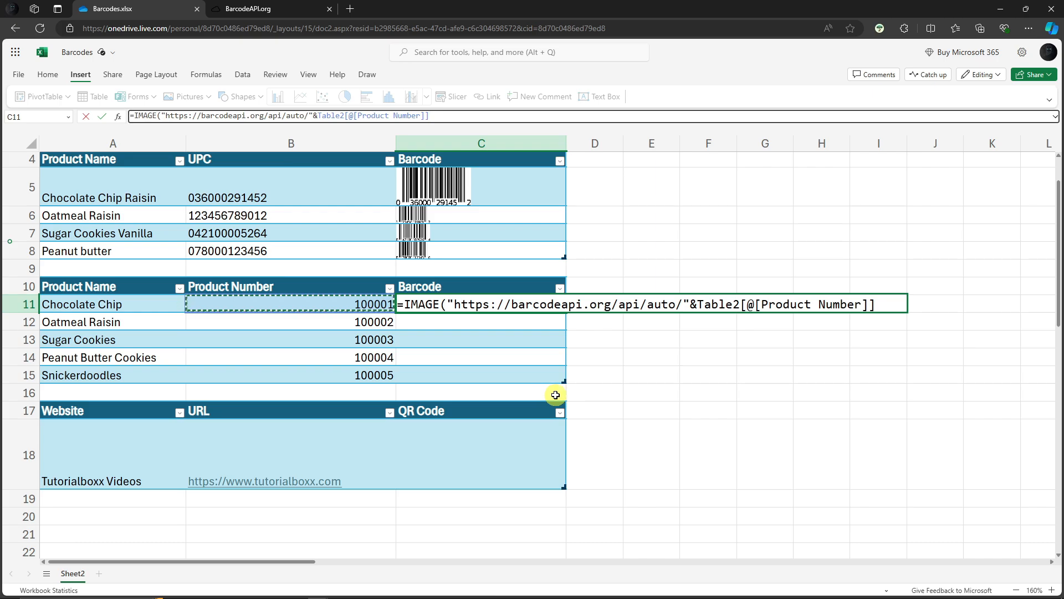
left_click(883, 304)
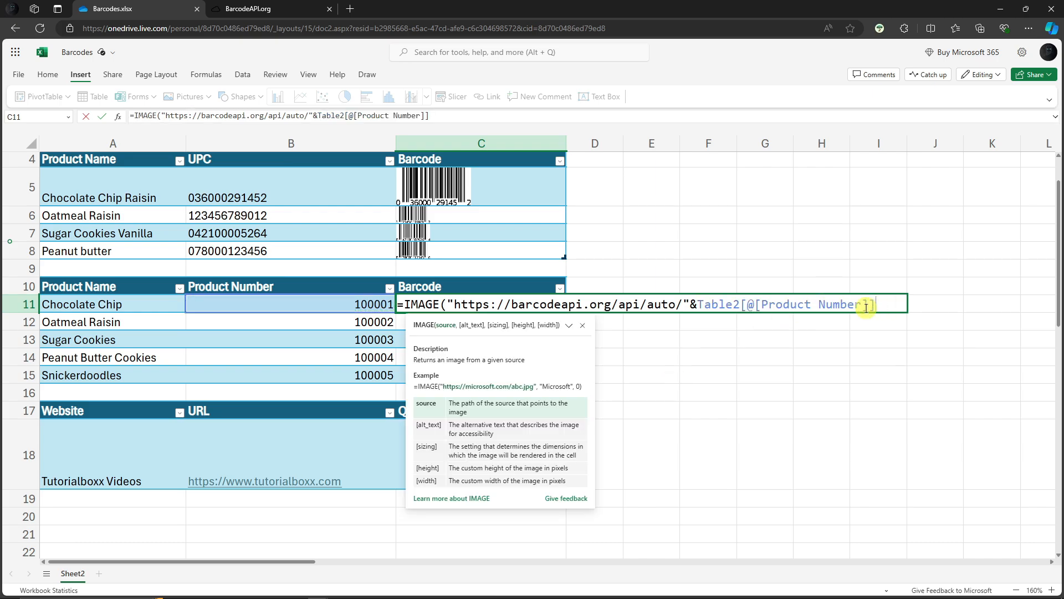
type(")")
key("Return")
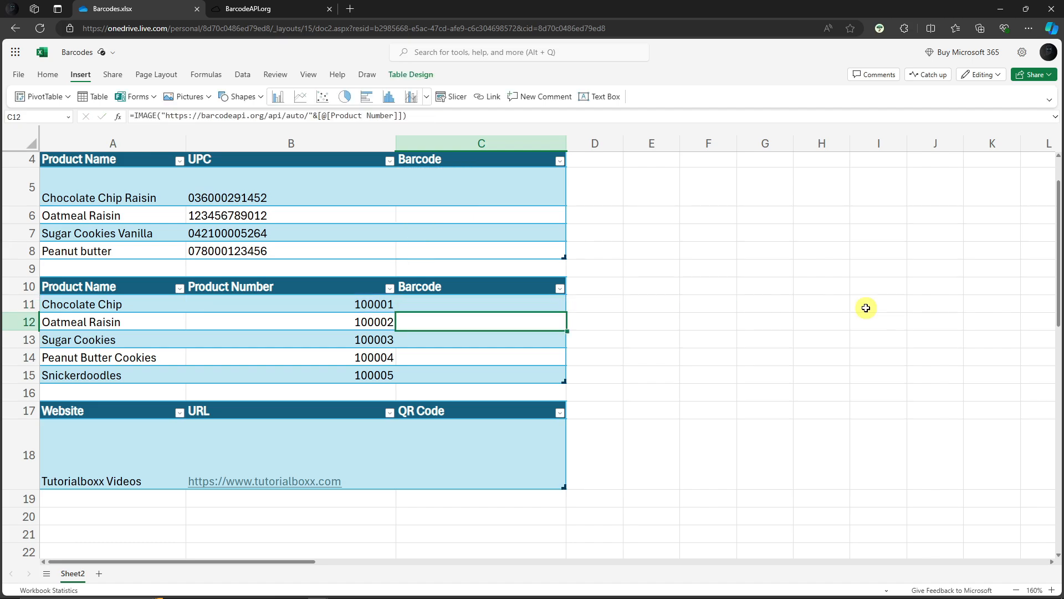
- Make row 11 nearly three times as tall to enlarge the Chocolate Chip barcode
left_click(431, 307)
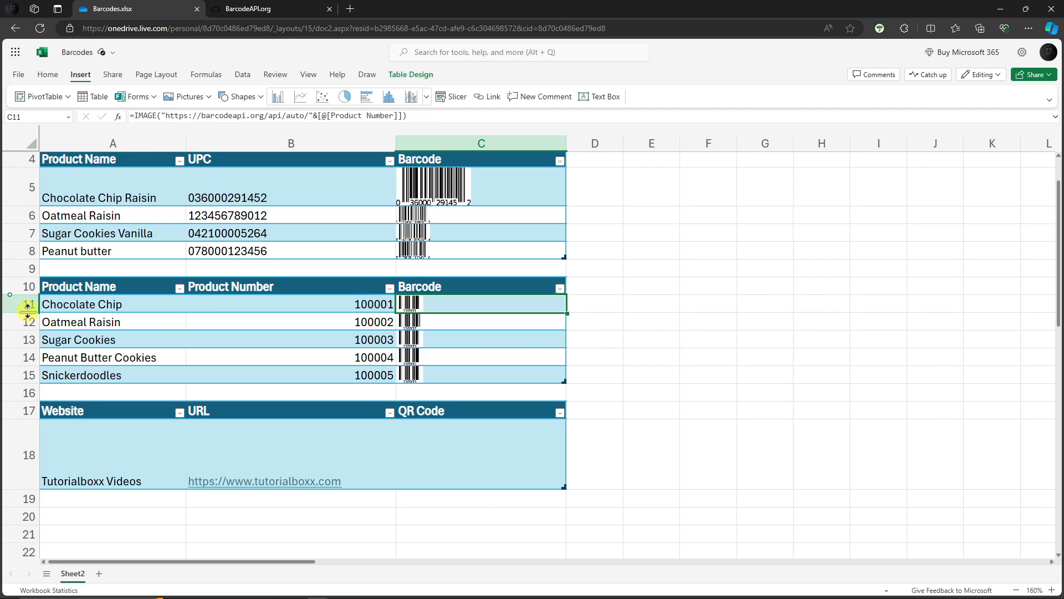
left_click_drag(28, 313, 28, 343)
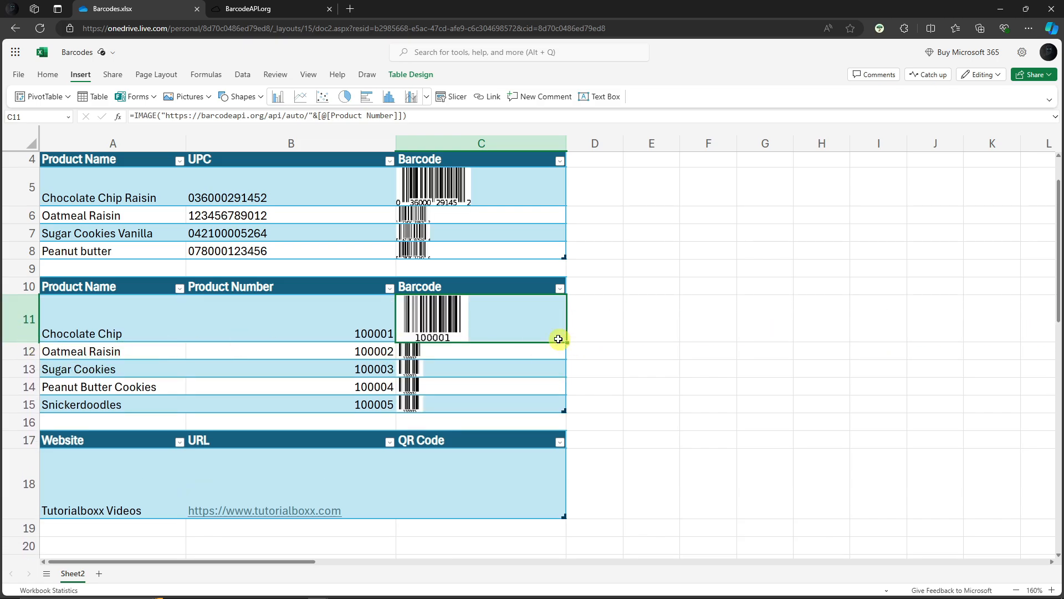
left_click(622, 310)
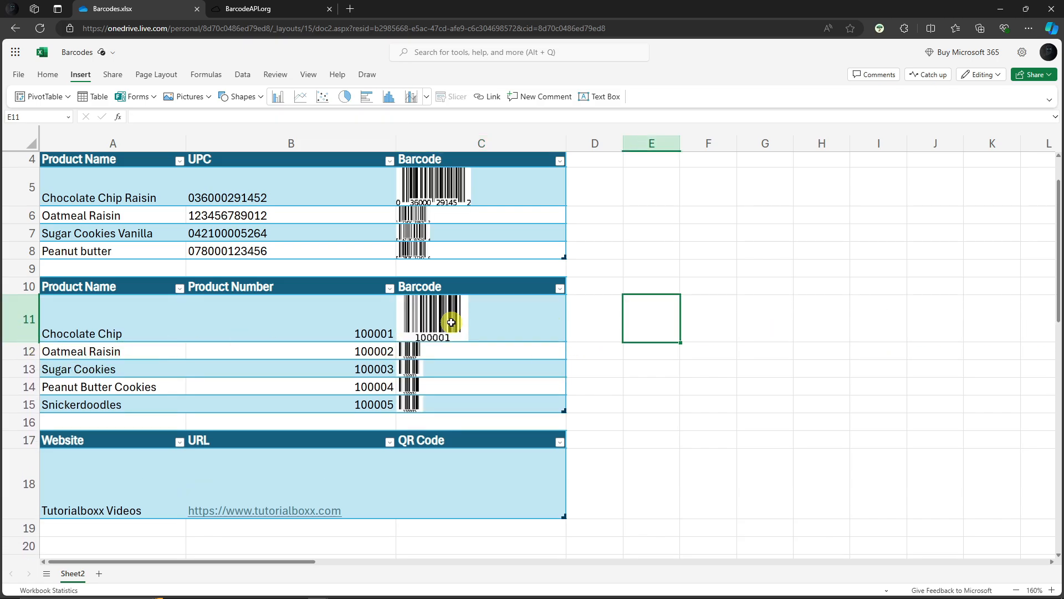
left_click(452, 324)
left_click(463, 194)
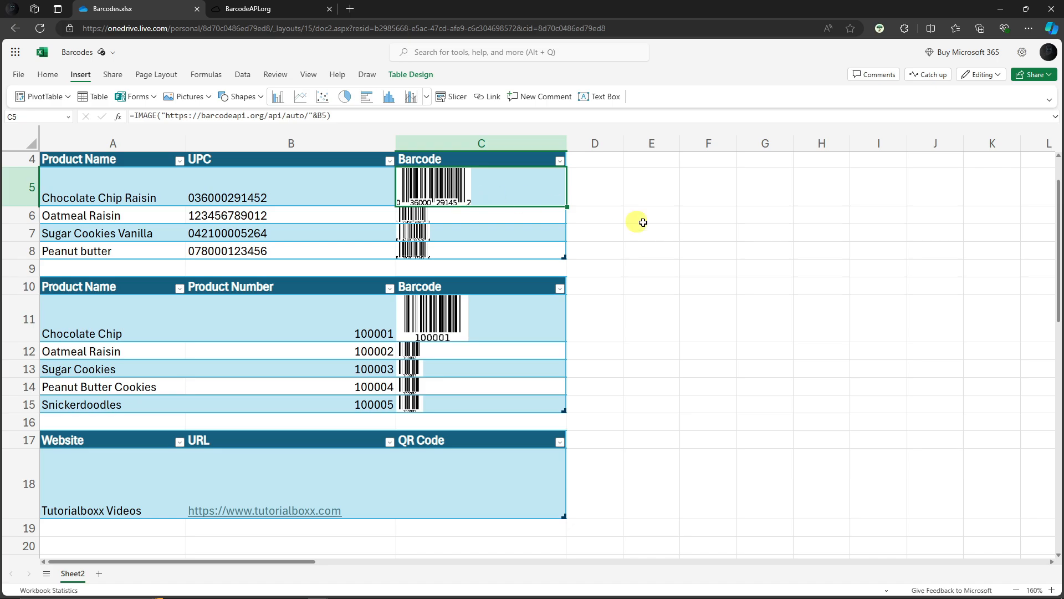
left_click(706, 238)
- Change the barcode type in C11's IMAGE formula URL from auto to code39
left_click(451, 313)
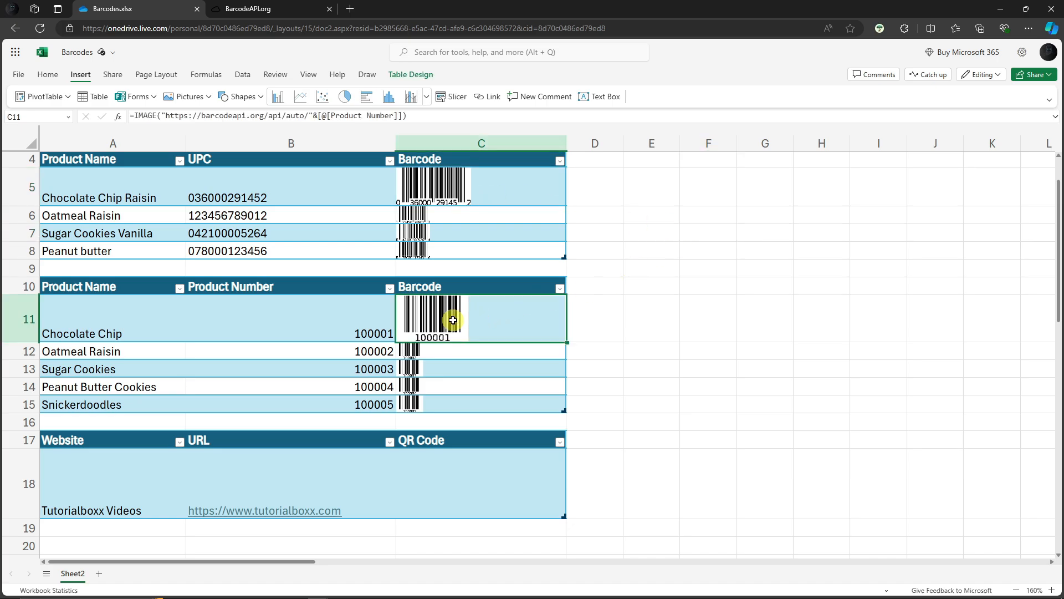
left_click(296, 115)
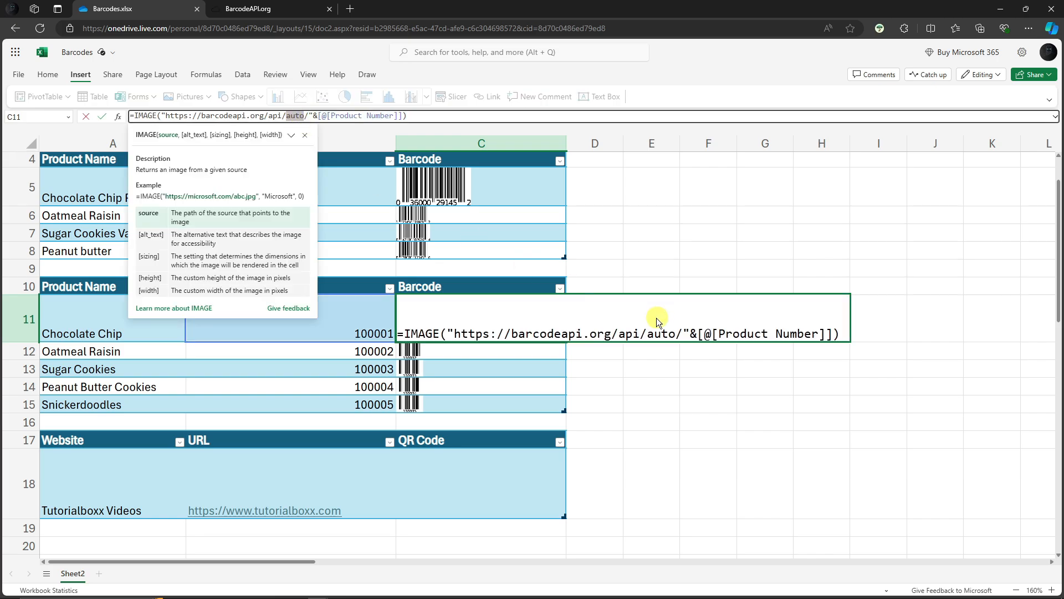
type("code")
type("39")
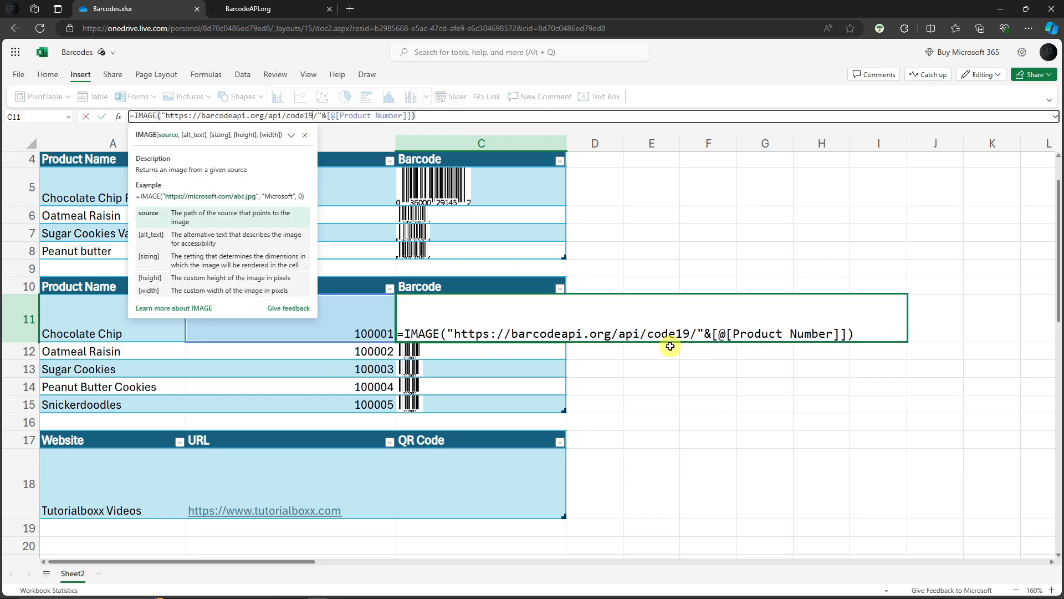
key("Return")
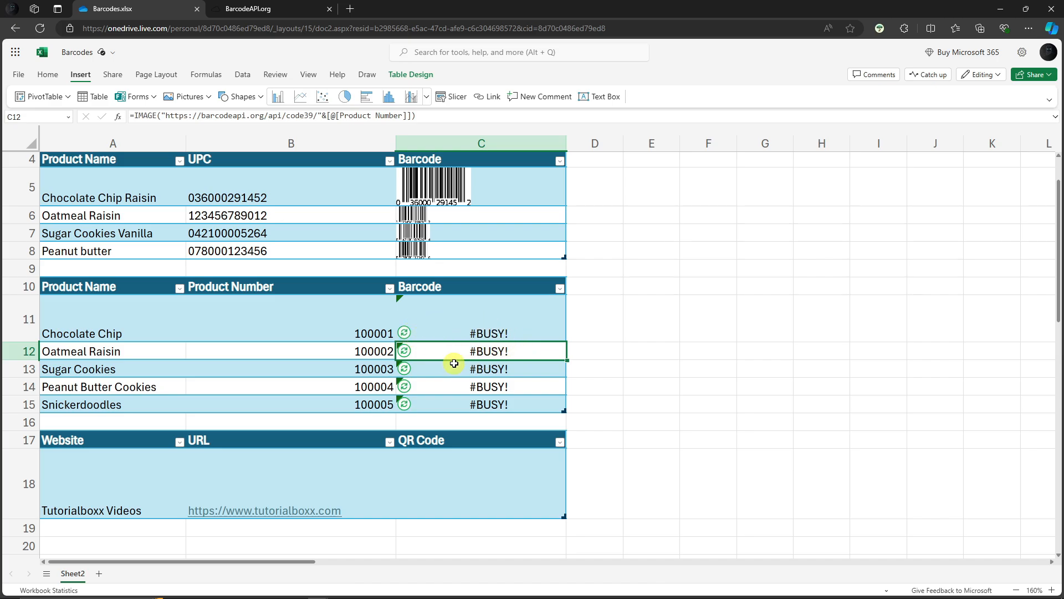
left_click(406, 330)
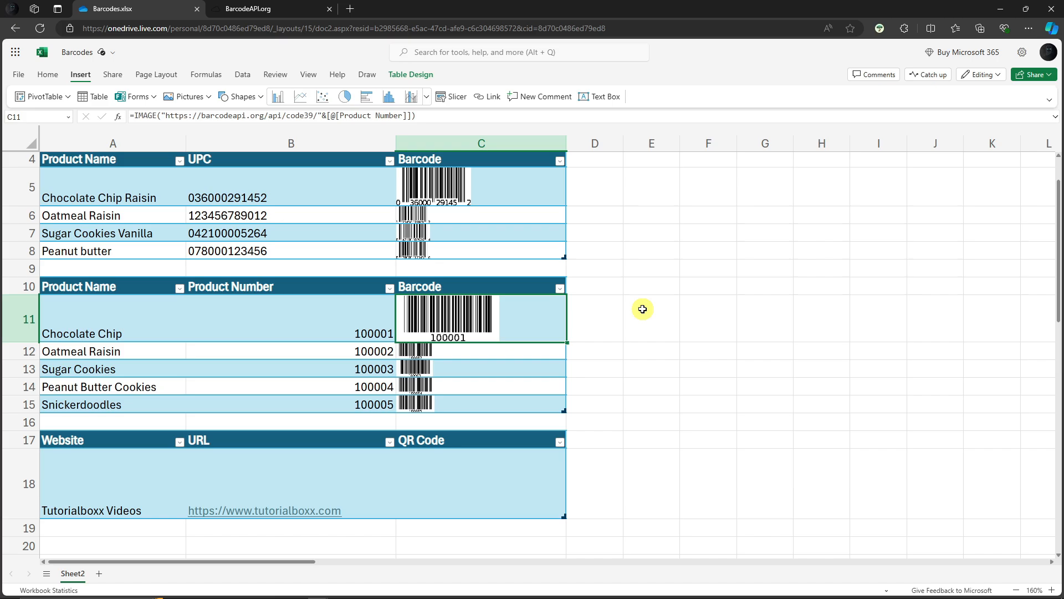
left_click(642, 310)
left_click(478, 314)
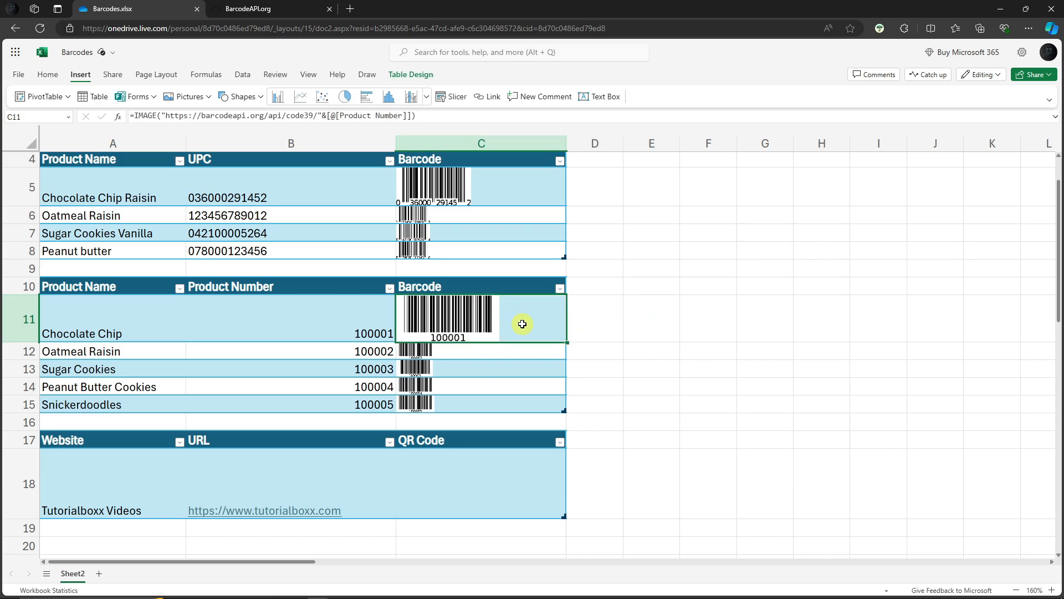
left_click(612, 332)
left_click(467, 319)
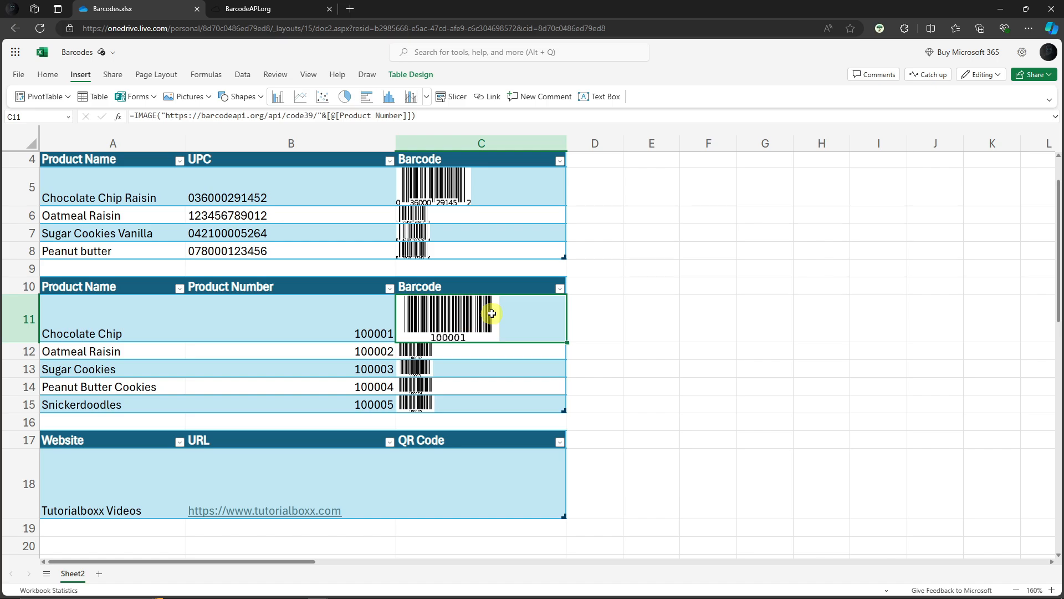
- Switch to the BarcodeAPI.org page and preview the Auto, UPC_E, Code39, Code128, UPC_A and CODABAR barcode types
left_click(247, 7)
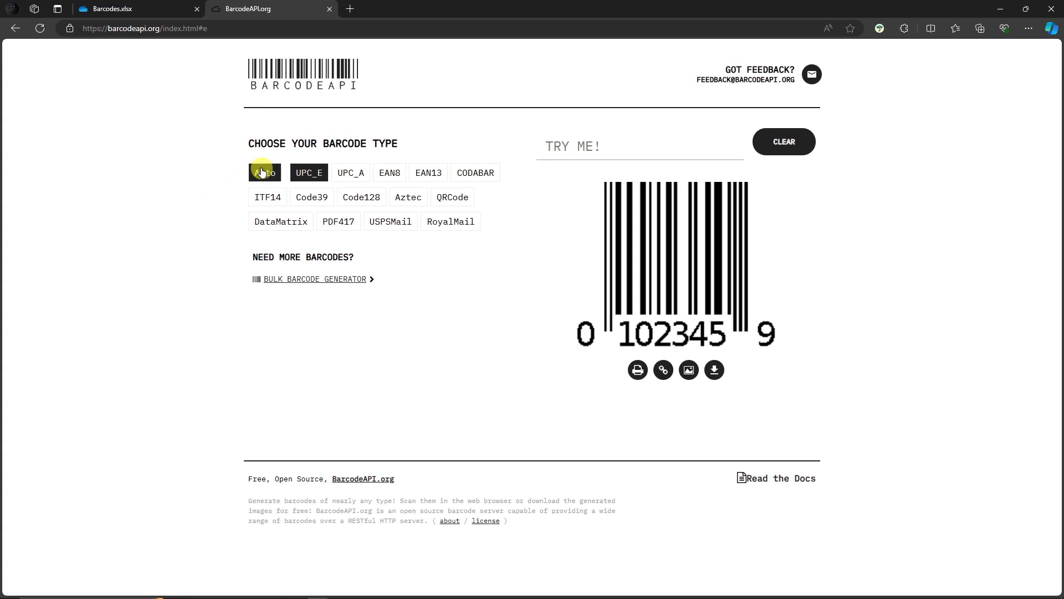
left_click(265, 174)
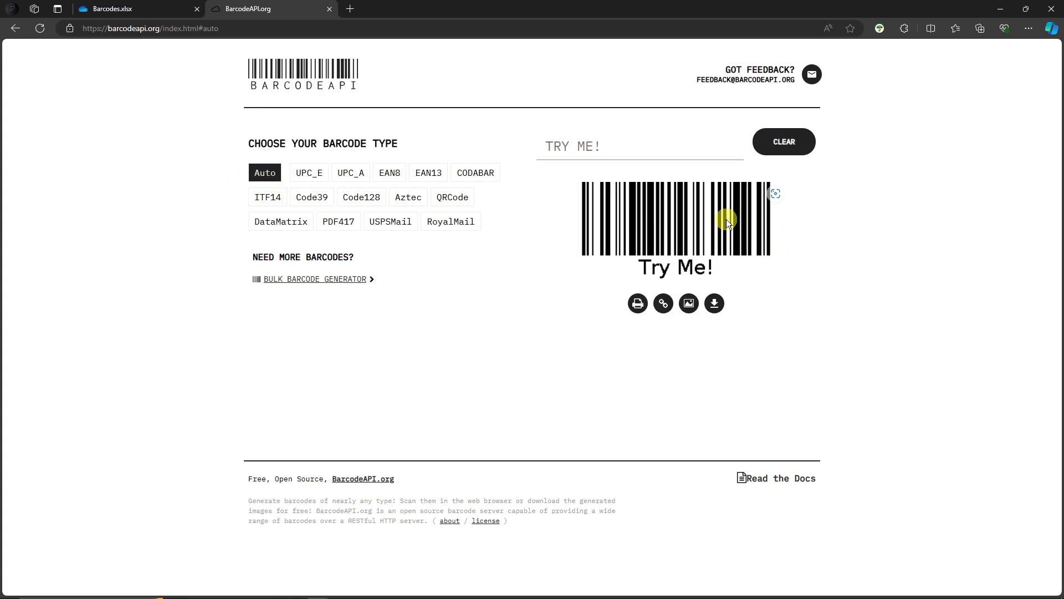
left_click(306, 172)
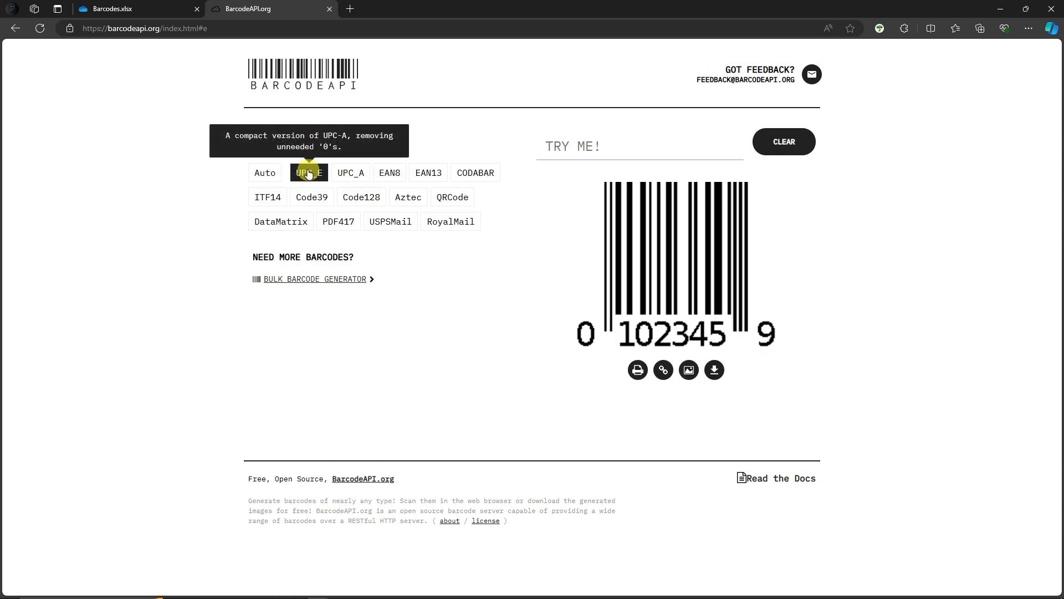
left_click(308, 205)
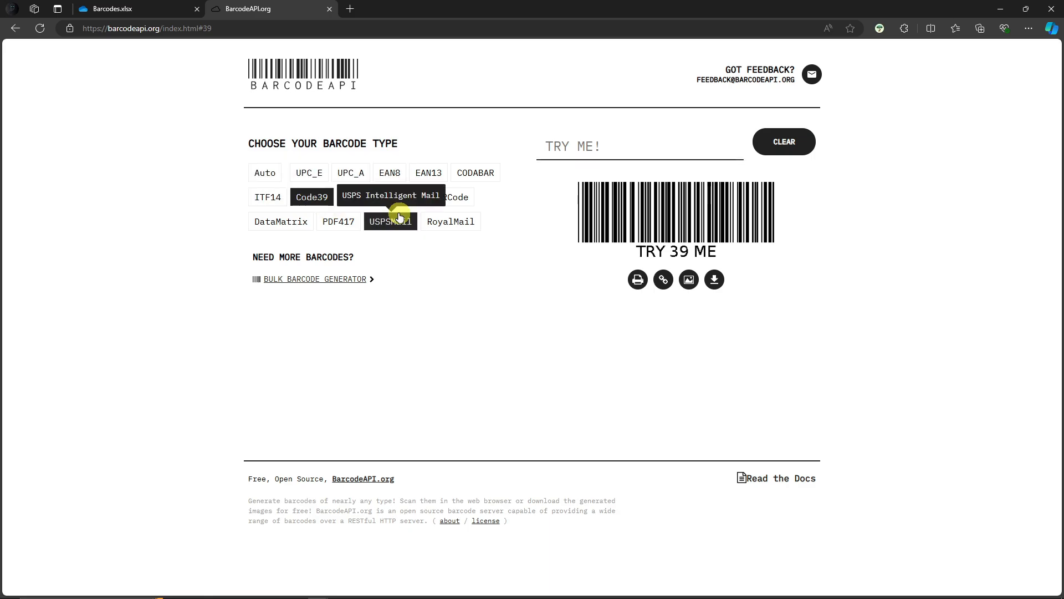
left_click(350, 199)
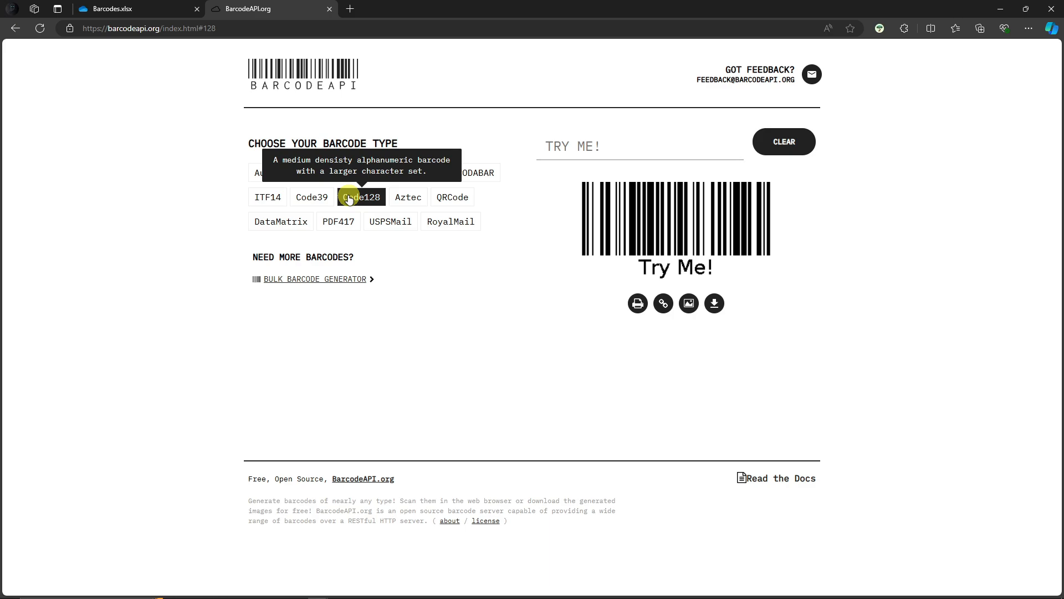
left_click(347, 173)
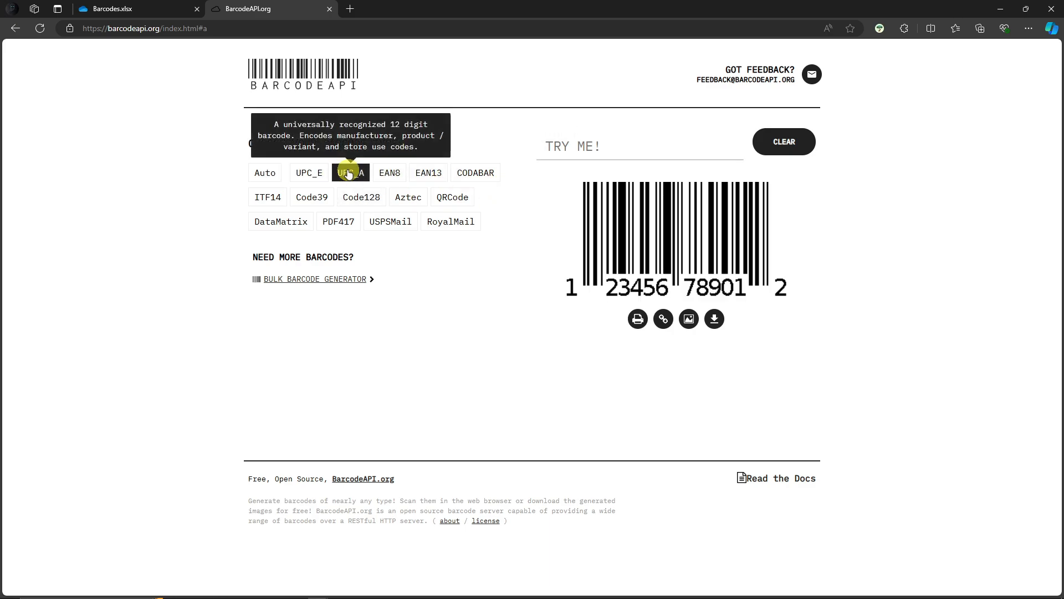
left_click(309, 173)
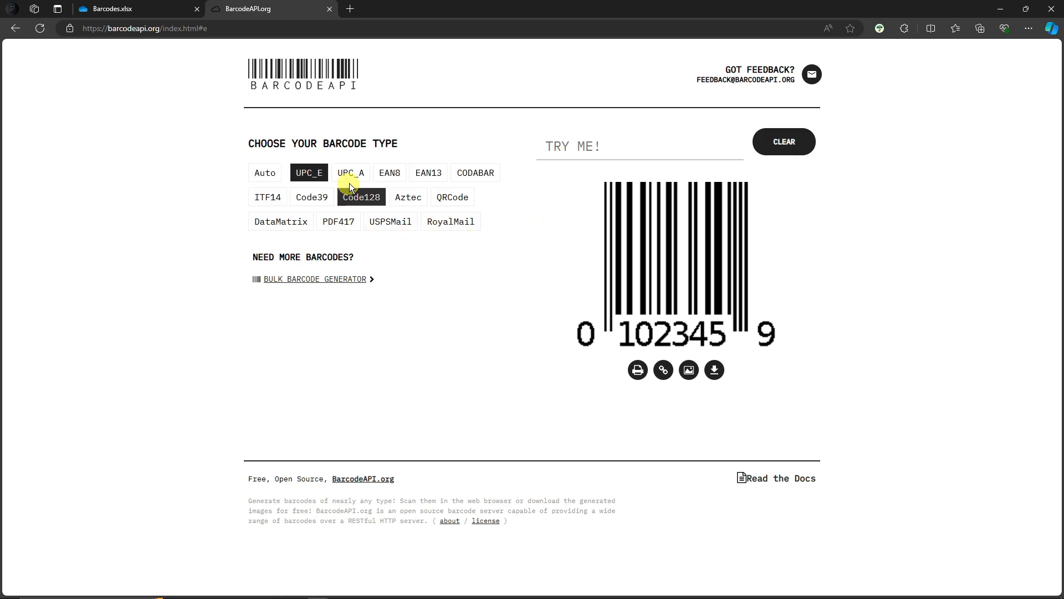
left_click(475, 172)
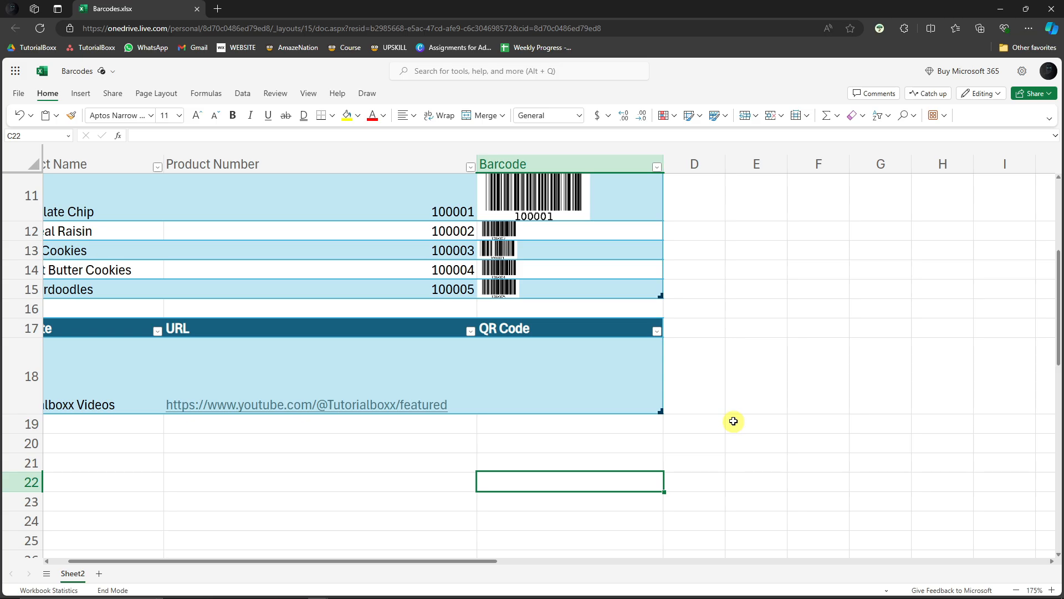
- Open the YouTube channel link in B18, the URL cell of the table with the QR Code column
scroll(451, 442, "up", 2)
scroll(452, 438, "down", 3)
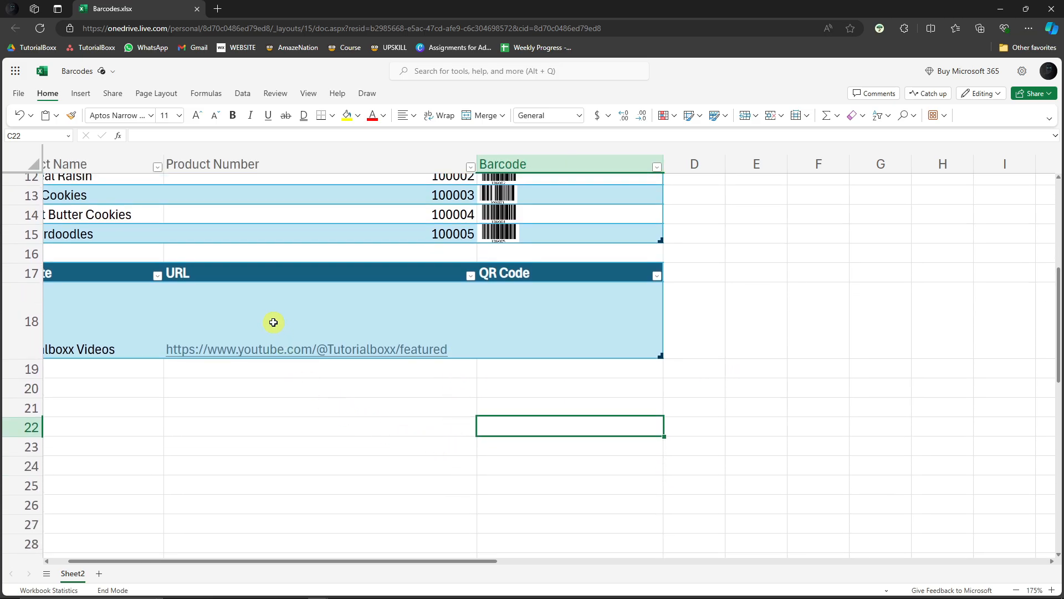
left_click(379, 322)
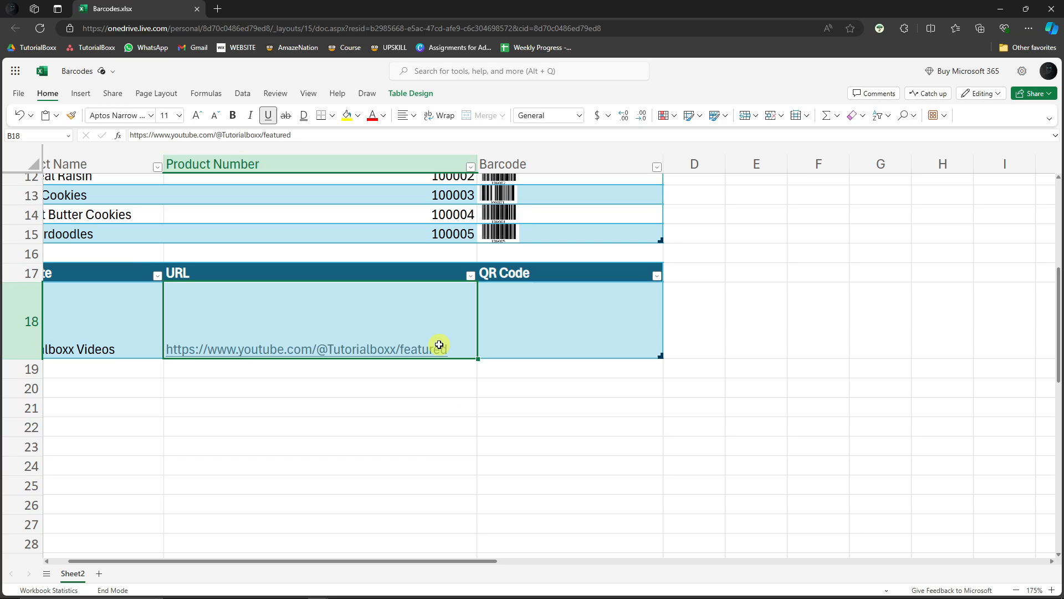
mouse_move(376, 349)
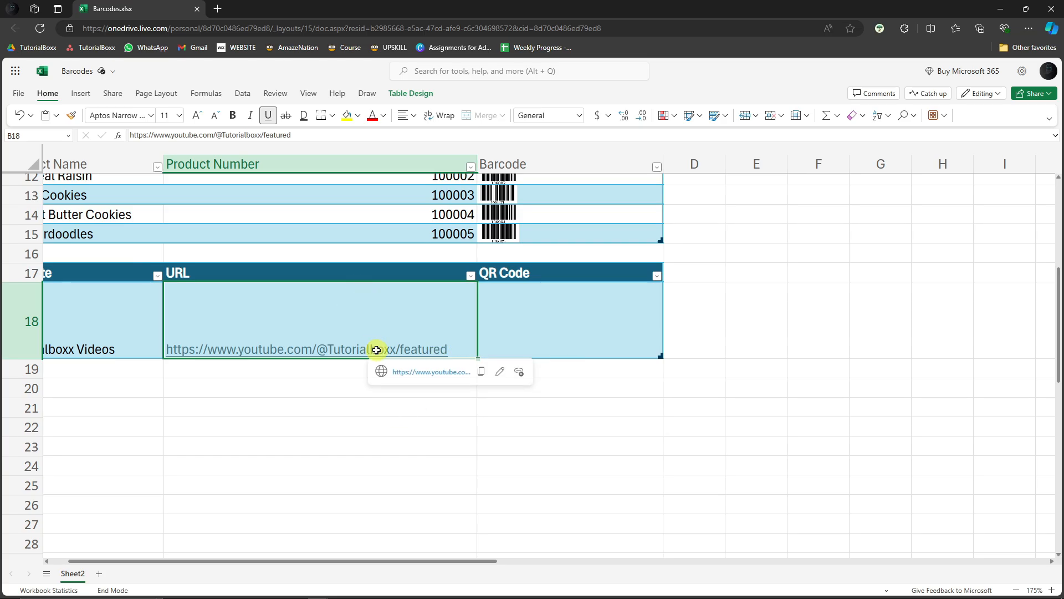
left_click(421, 372)
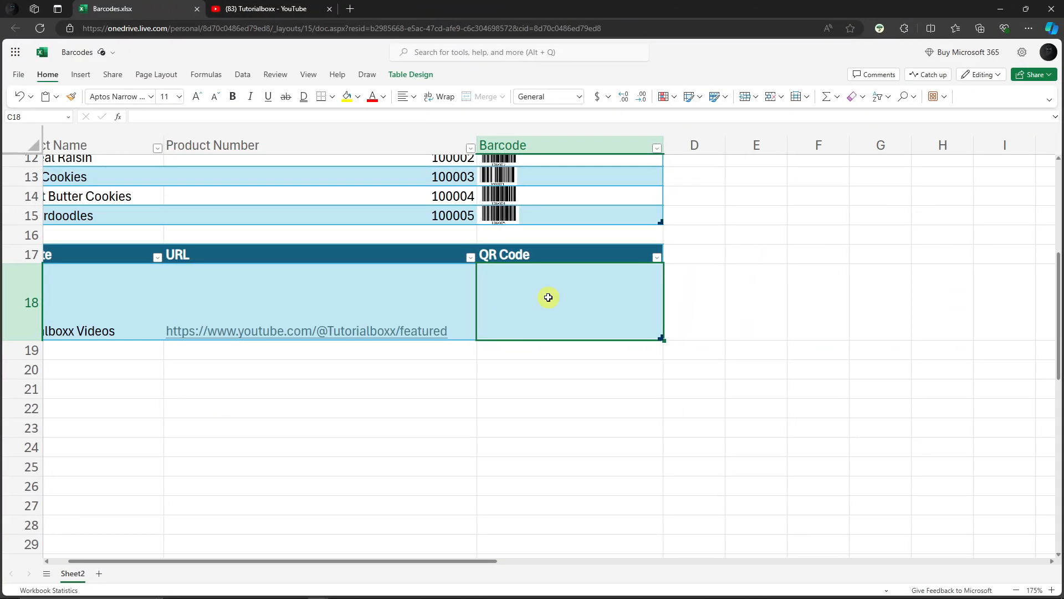
double_click(548, 297)
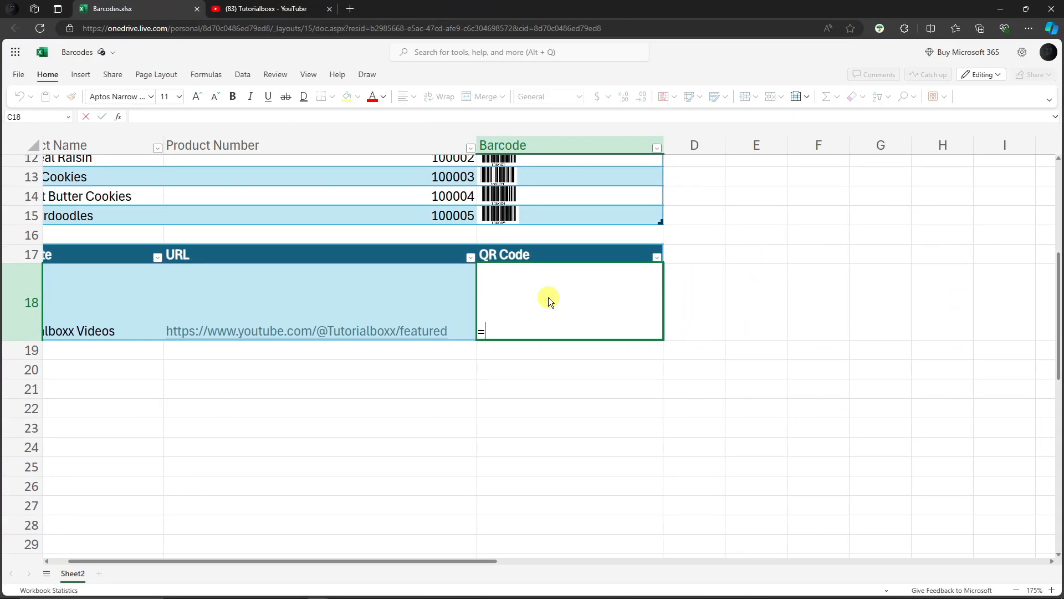
type("=image")
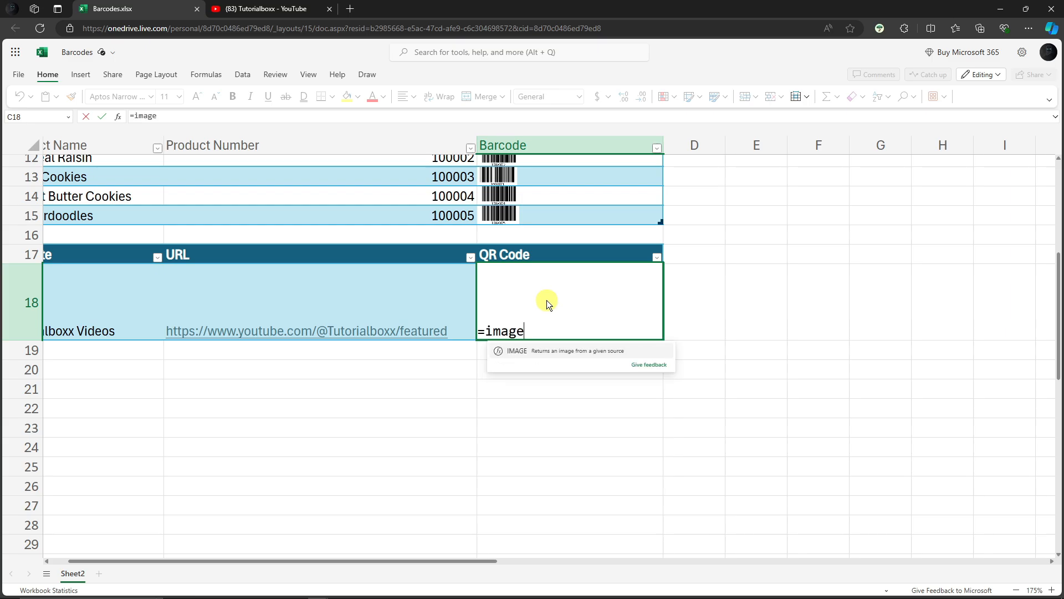
type("(")
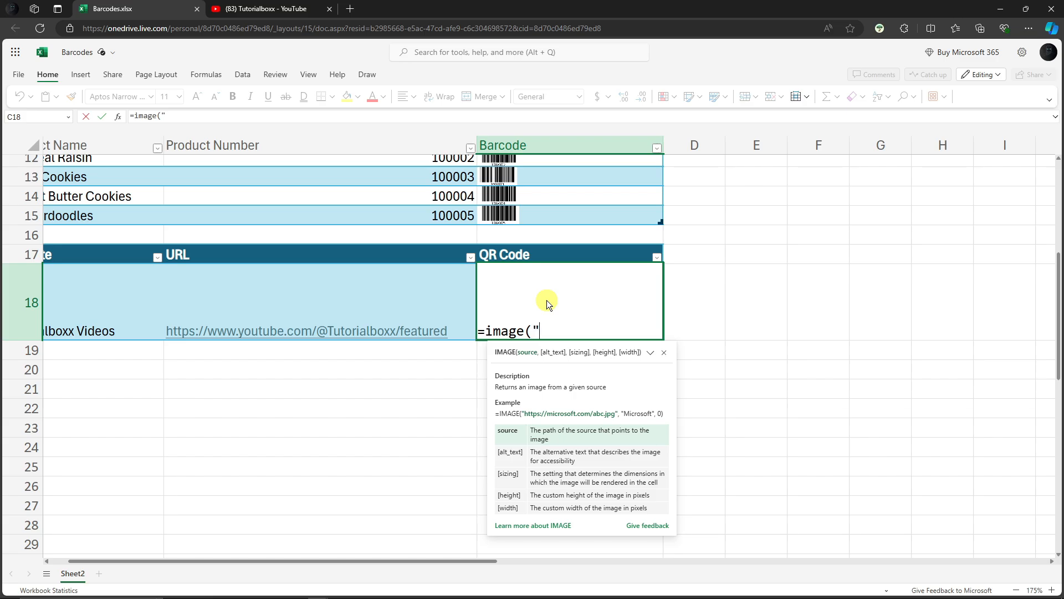
type("\"")
type("https://barcodeapi.org/api/auto/")
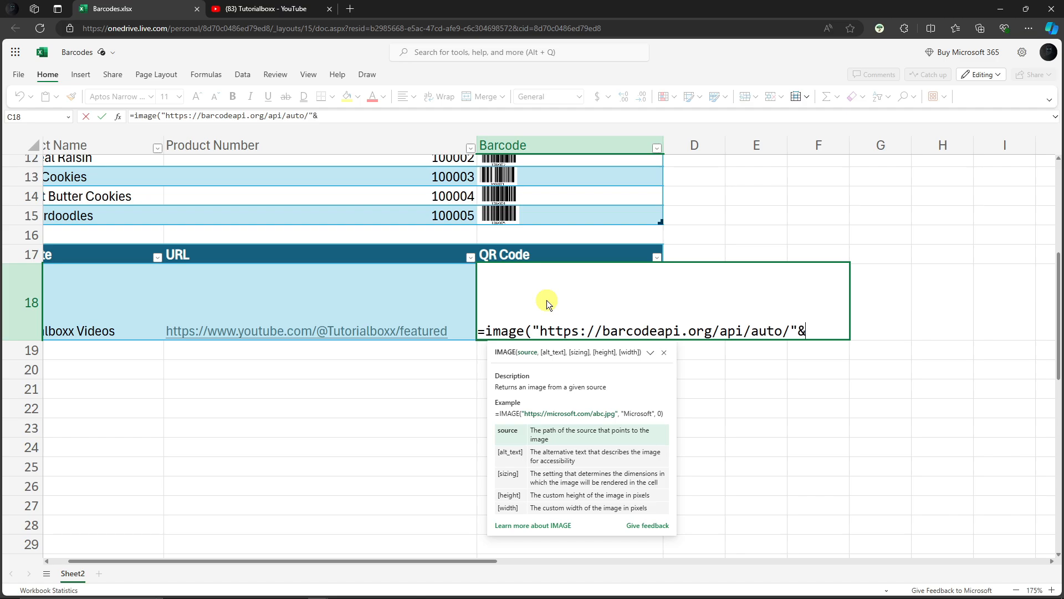
left_click(383, 304)
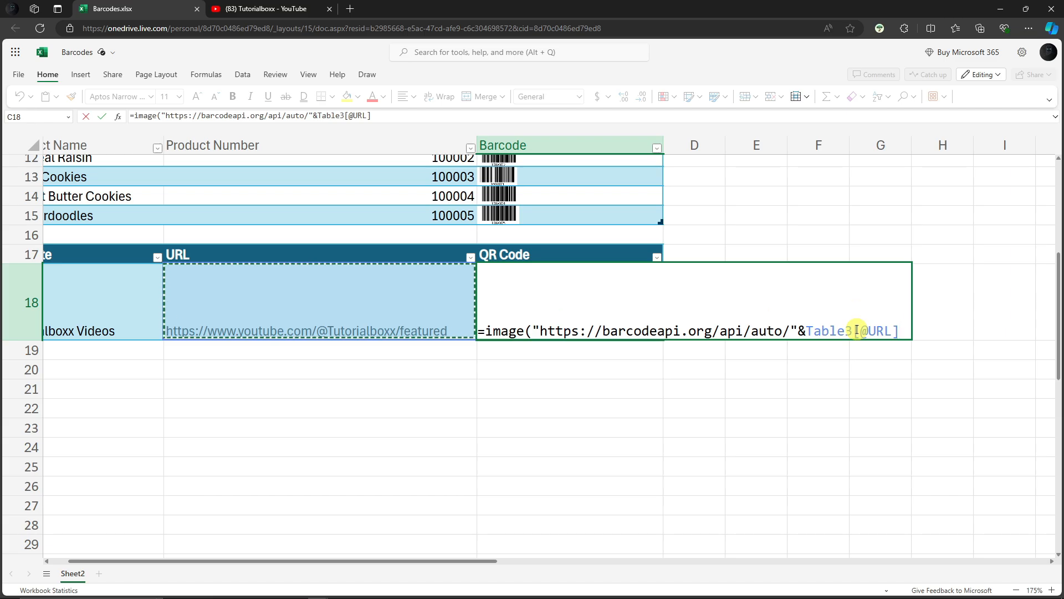
left_click(898, 331)
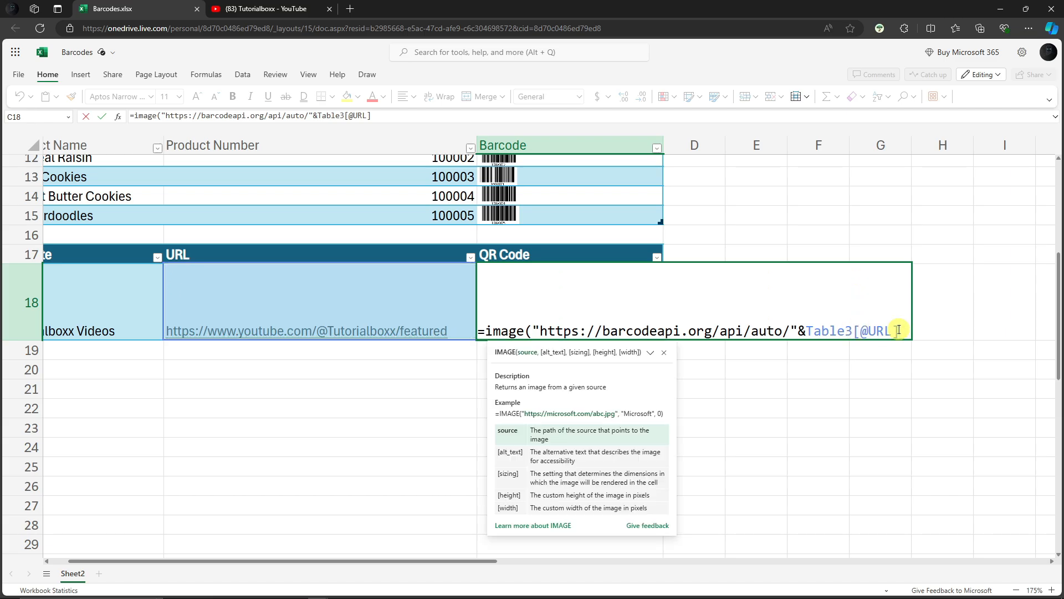
type(")")
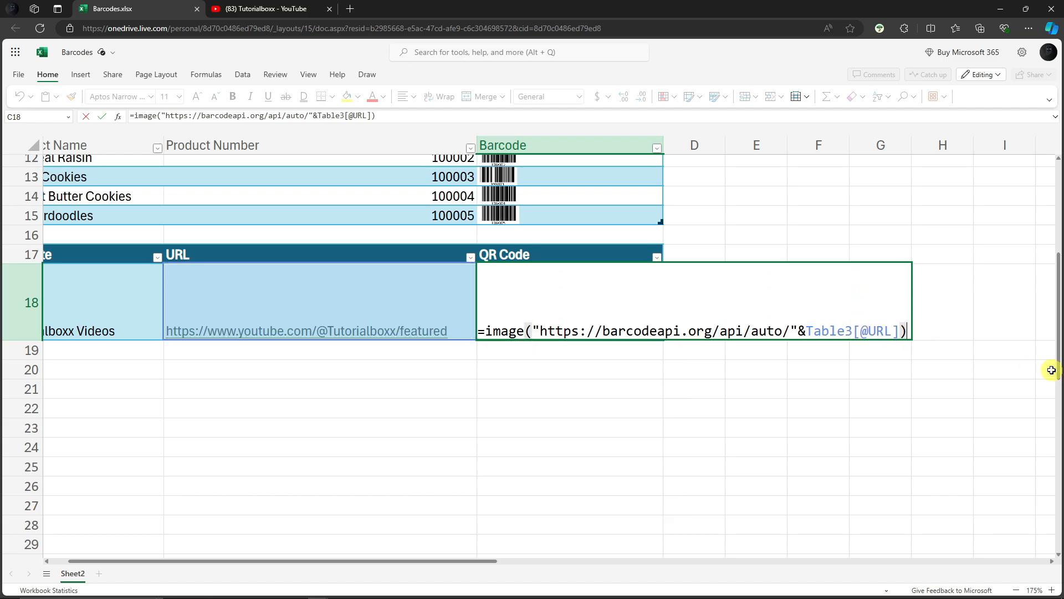
key("Return")
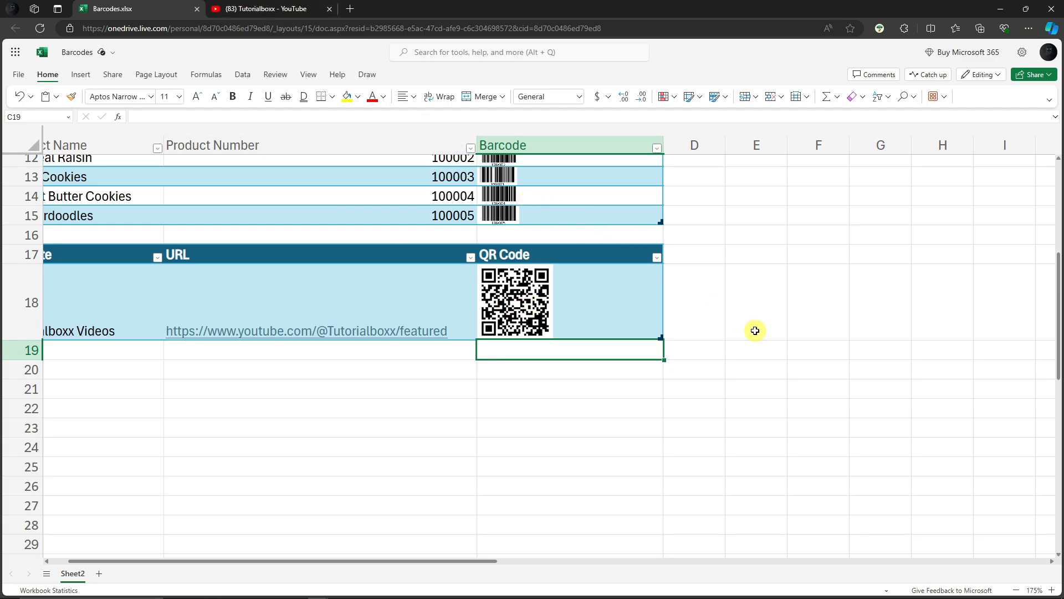
left_click(442, 298)
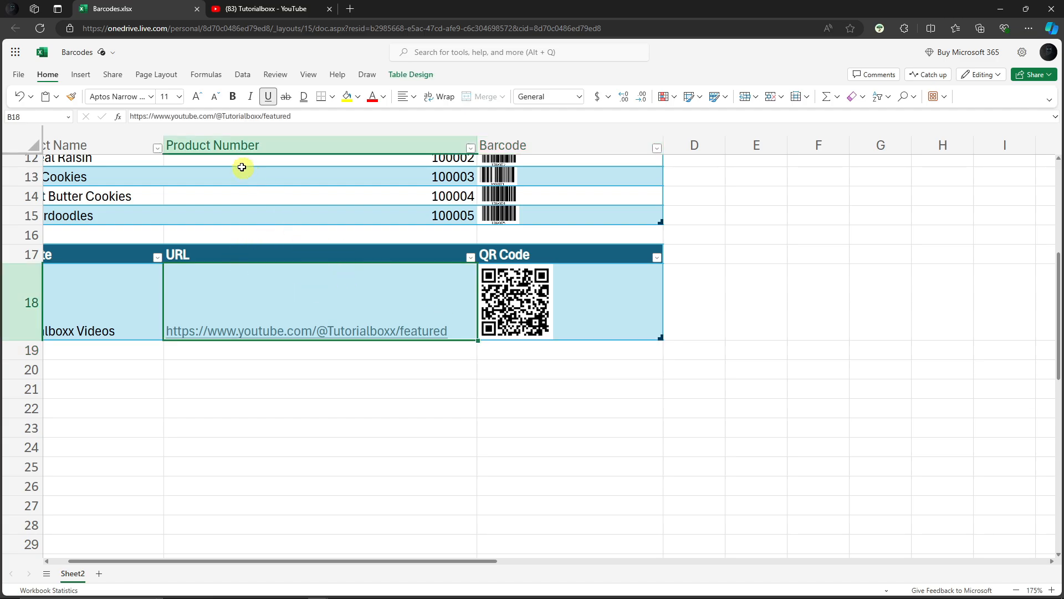
left_click(294, 118)
left_click_drag(302, 115, 124, 118)
key("ctrl+c")
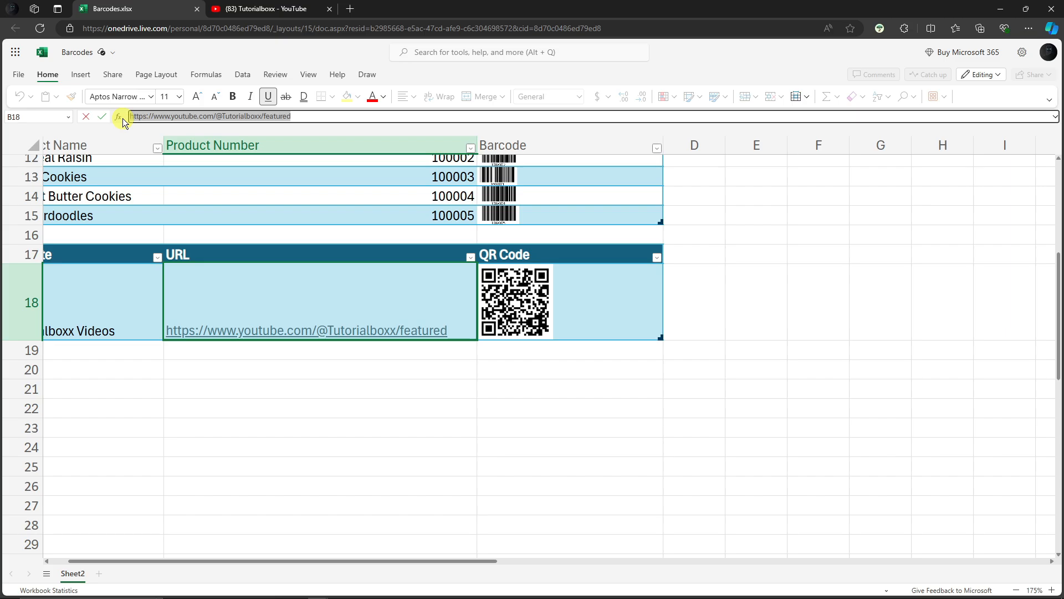
left_click(178, 116)
left_click_drag(317, 117, 177, 114)
type("Ffacebo")
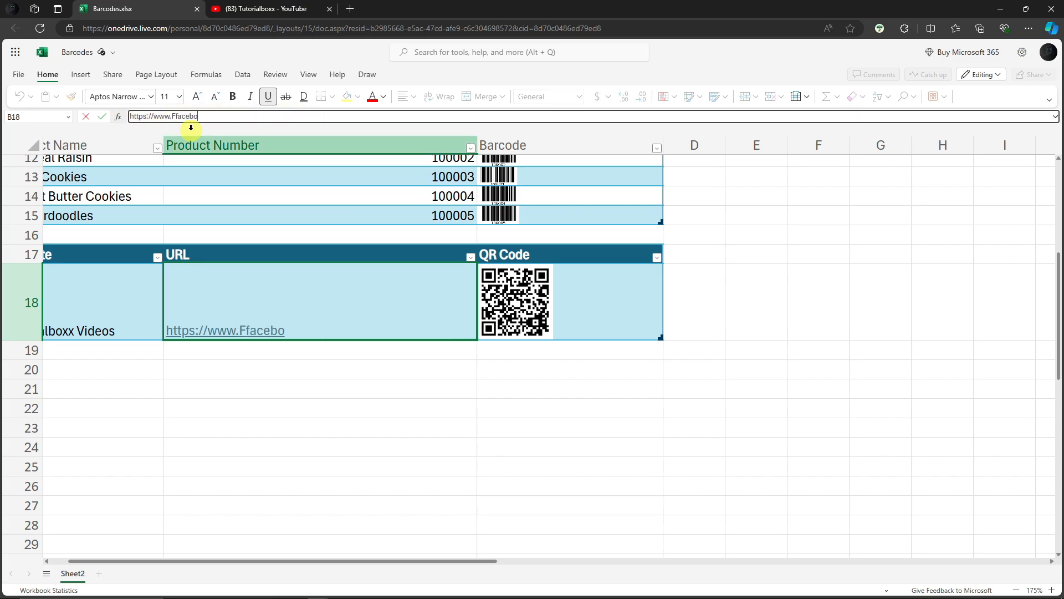
key("BackSpace")
key("BackSpace")
key("BackSpace")
key("BackSpace")
key("BackSpace")
key("BackSpace")
key("BackSpace")
type("facebook.com")
key("Return")
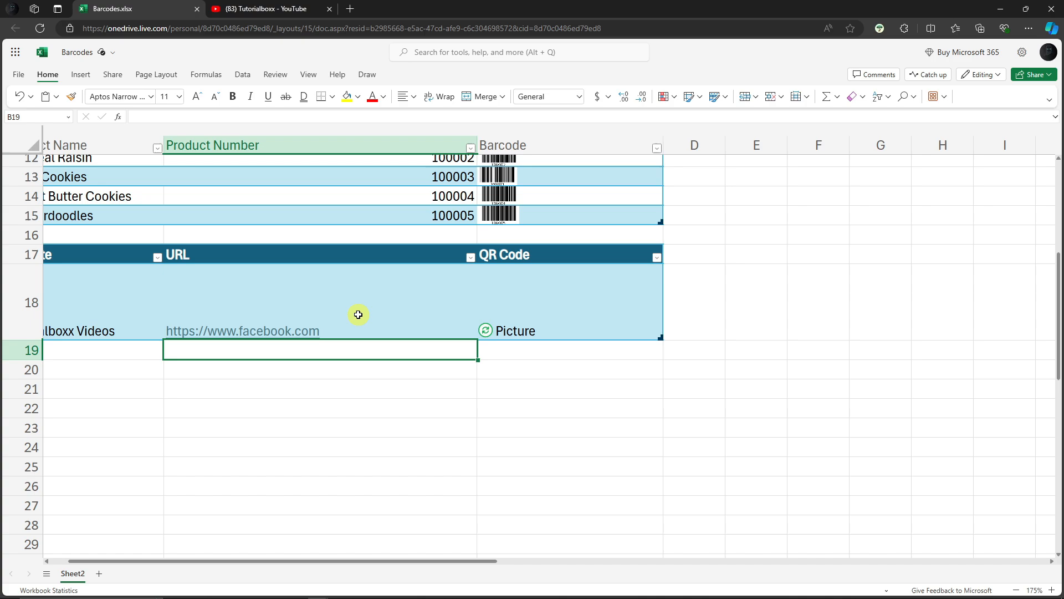
left_click(491, 331)
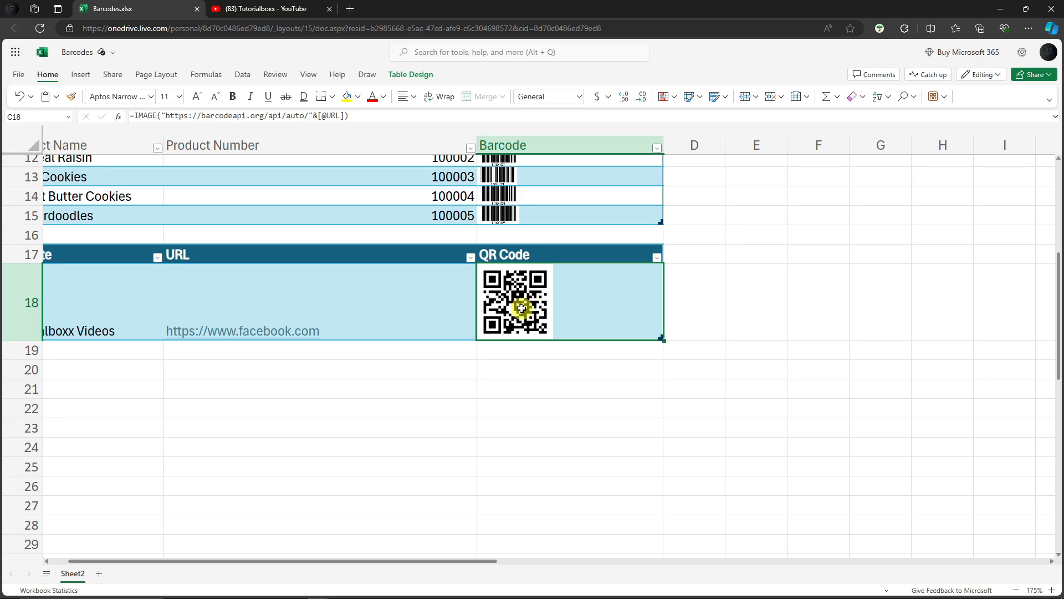
left_click(288, 291)
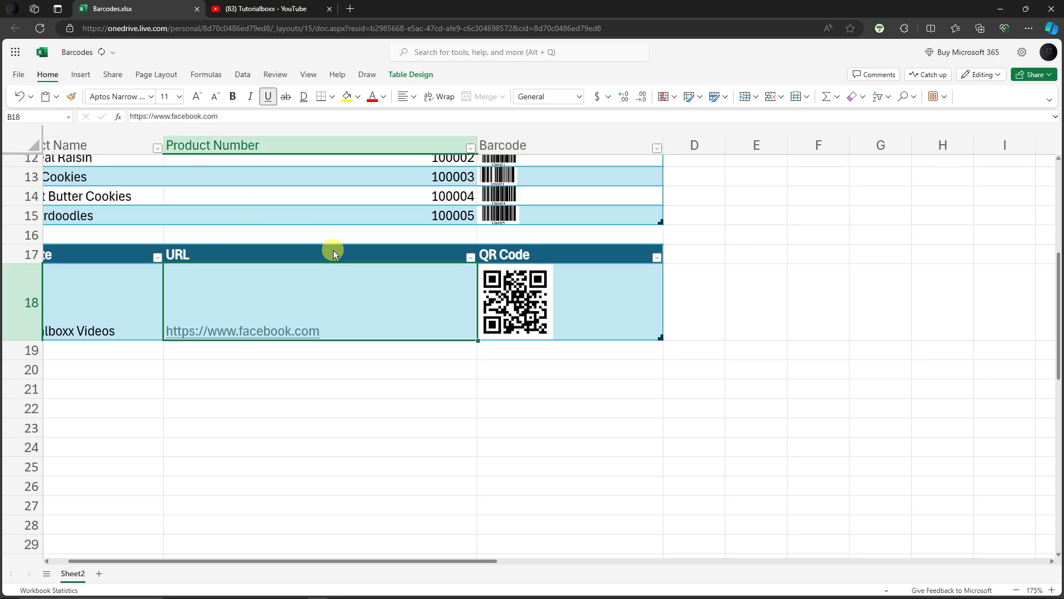
key("ctrl+v")
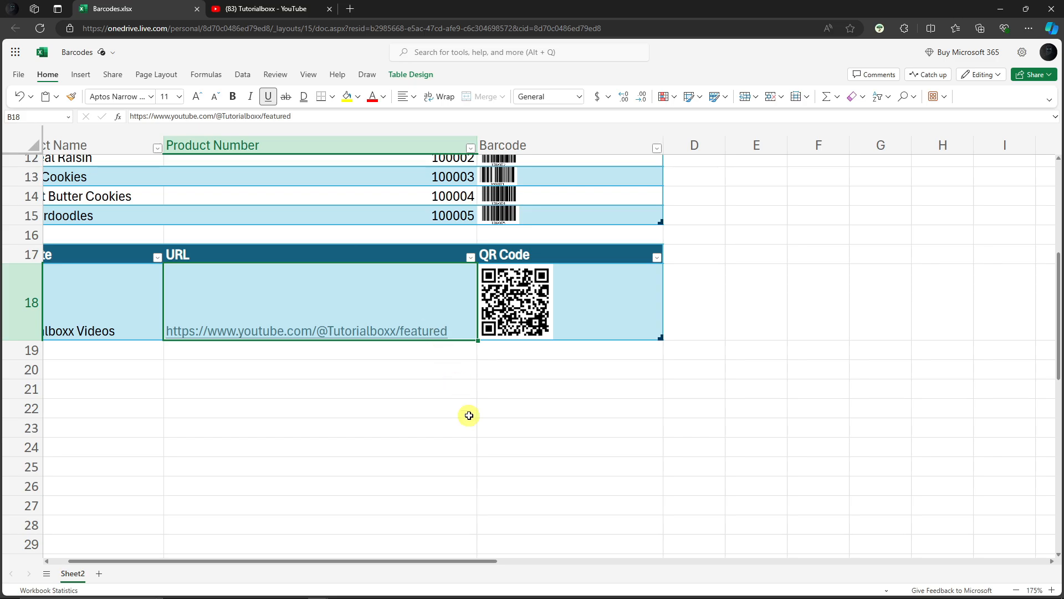
left_click(504, 297)
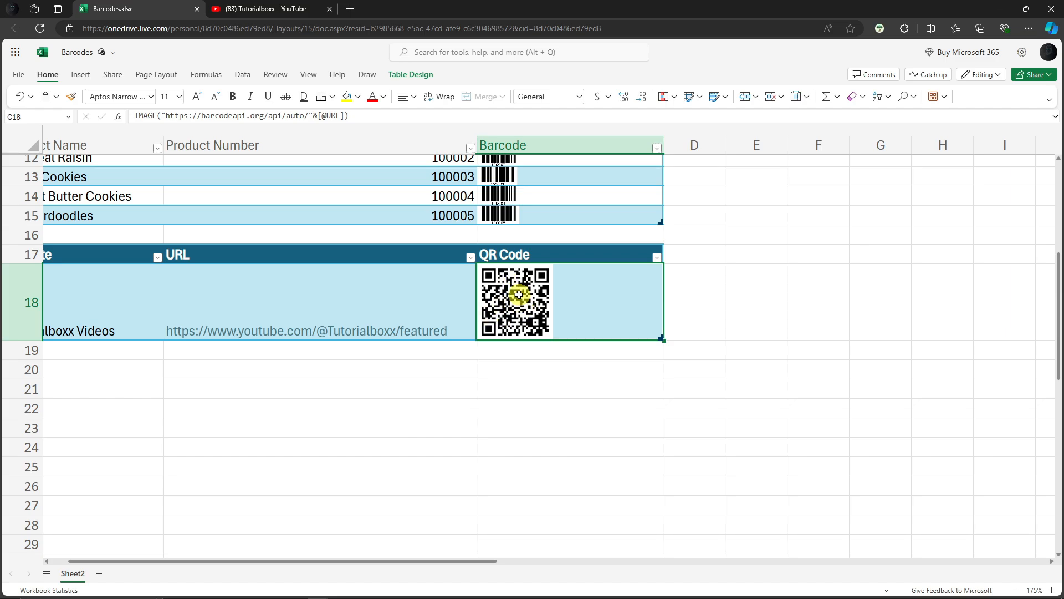
left_click(446, 297)
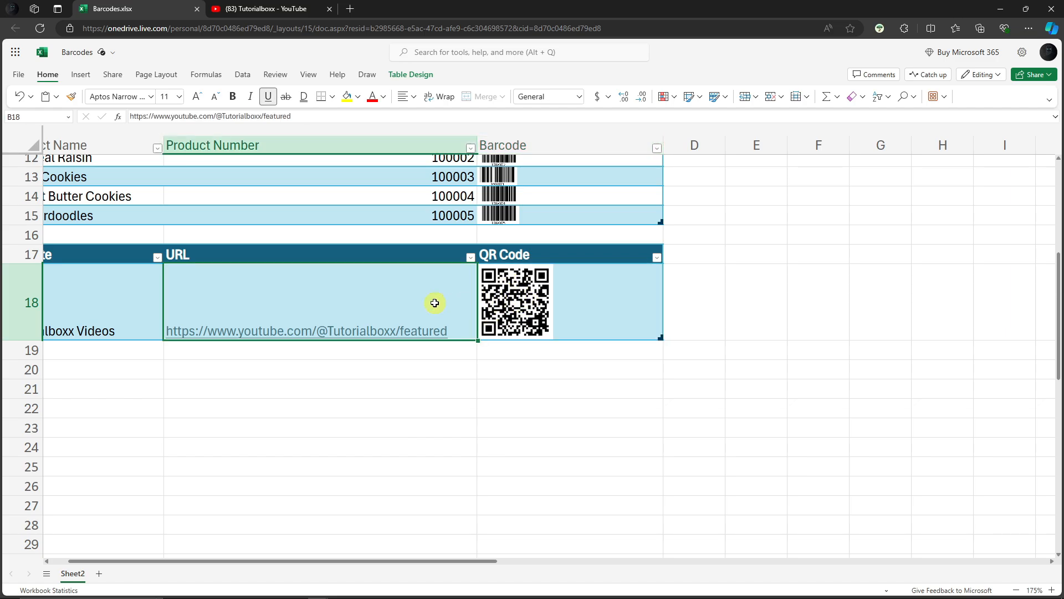
left_click(452, 214)
scroll(447, 304, "up", 2)
left_click(444, 247)
left_click(447, 271)
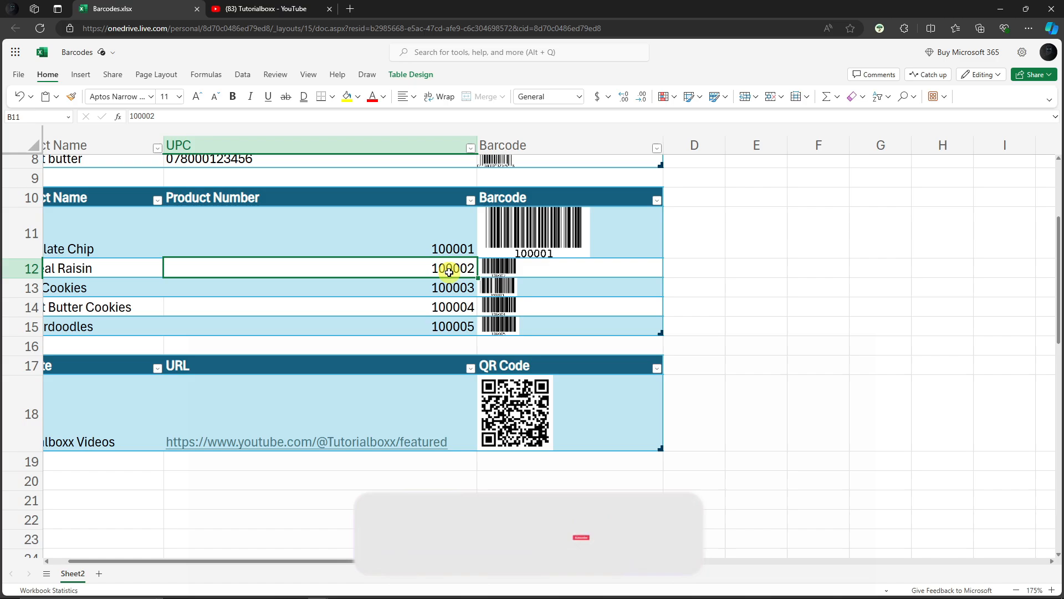